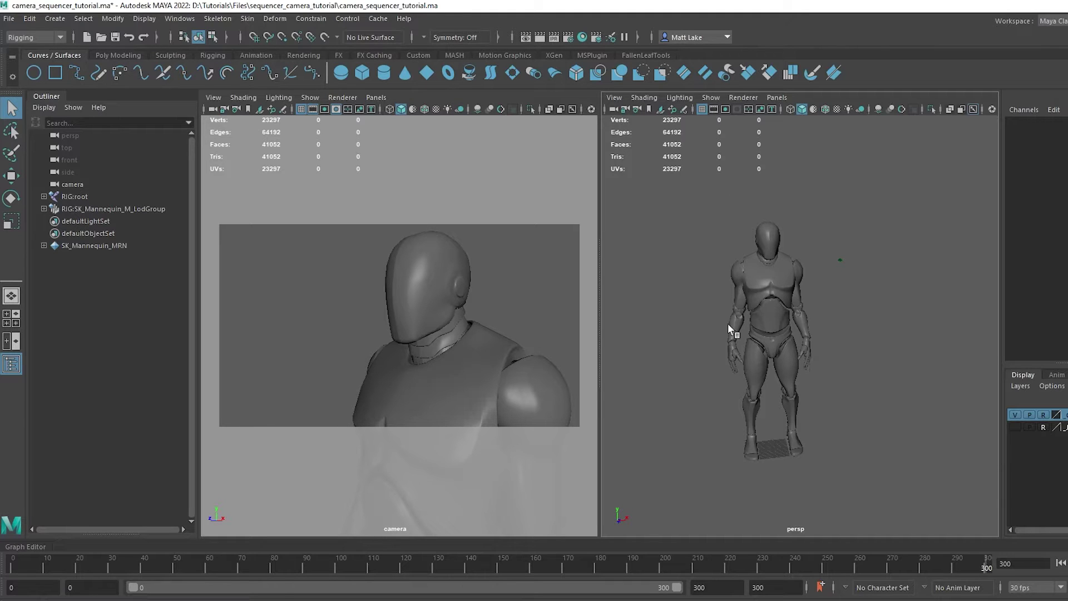
Select the animated camera in Maya and scrub the time slider to preview its move.
{"action": "left_click", "coordinate": [839, 259]}
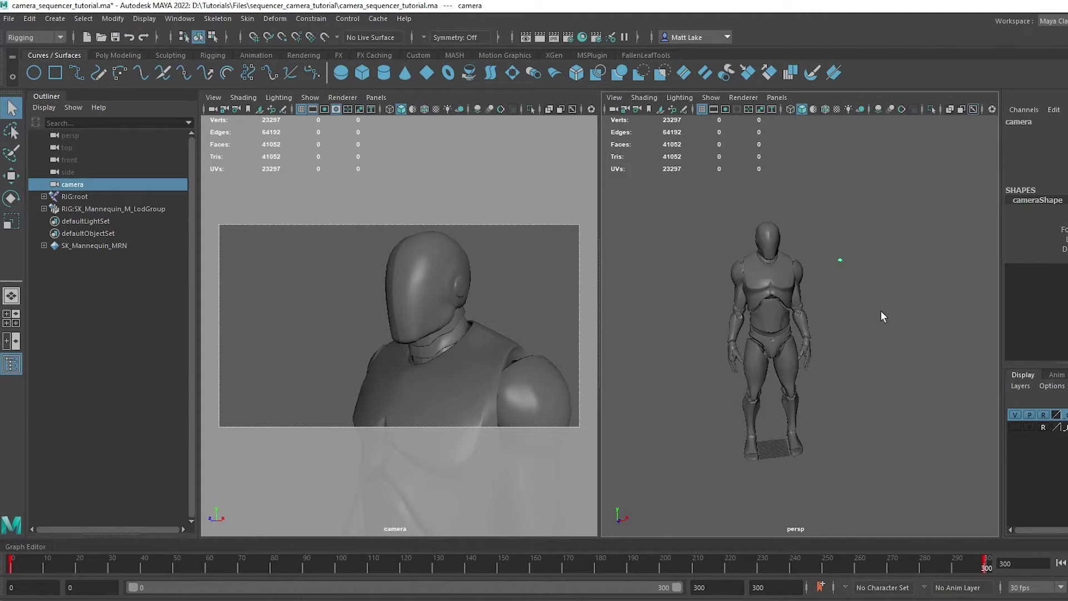
{"action": "key", "text": "w"}
{"action": "left_click_drag", "start_coordinate": [62, 563], "coordinate": [12, 563]}
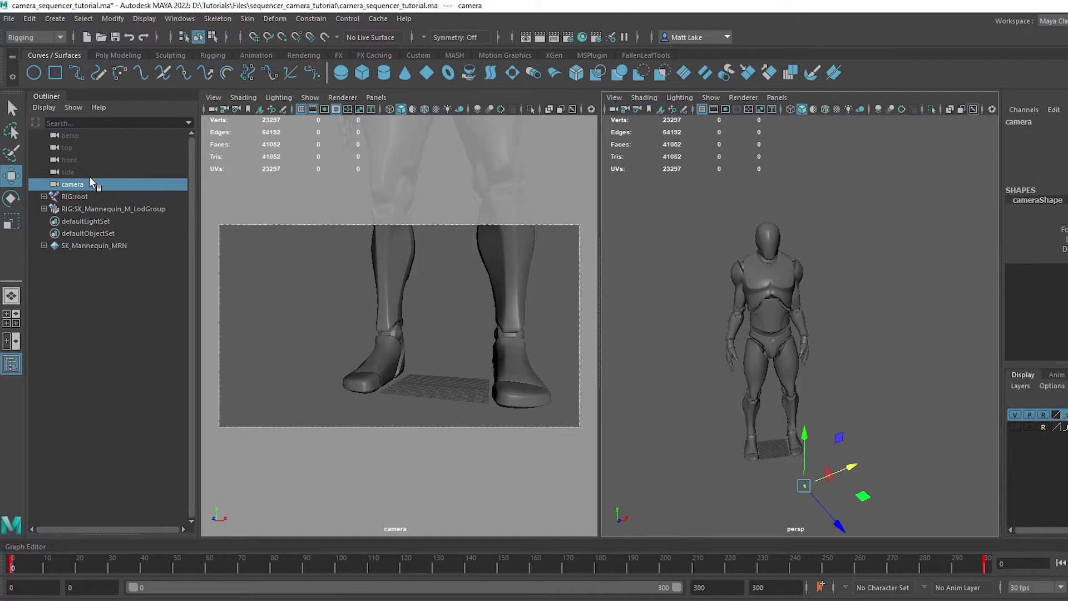
Export the selected camera to A_Camera.fbx, replacing the old file, with Animation and Cameras included.
{"action": "left_click", "coordinate": [10, 19]}
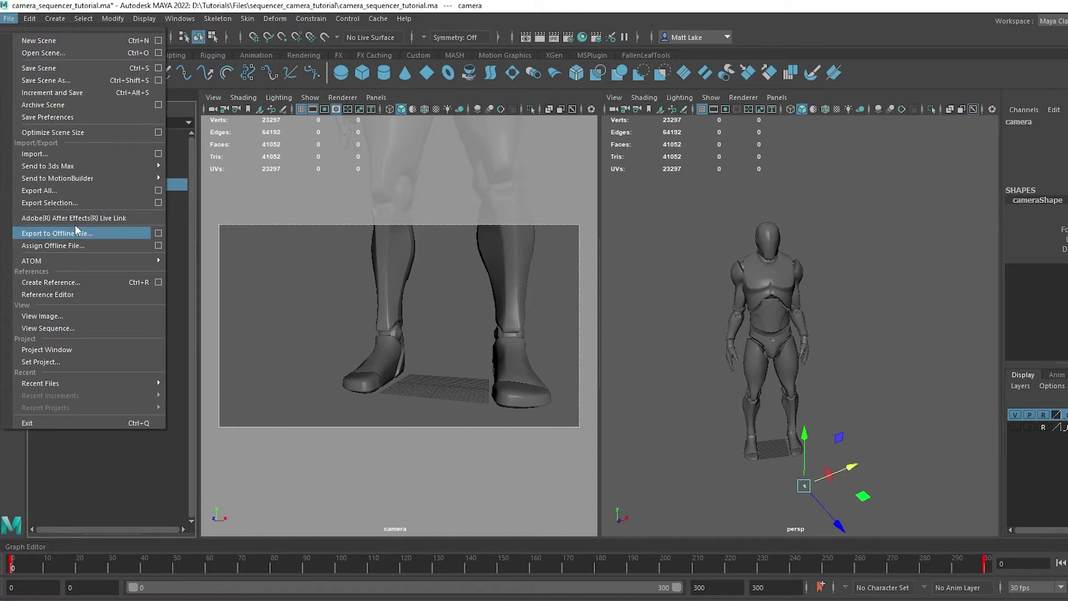
{"action": "left_click", "coordinate": [70, 204]}
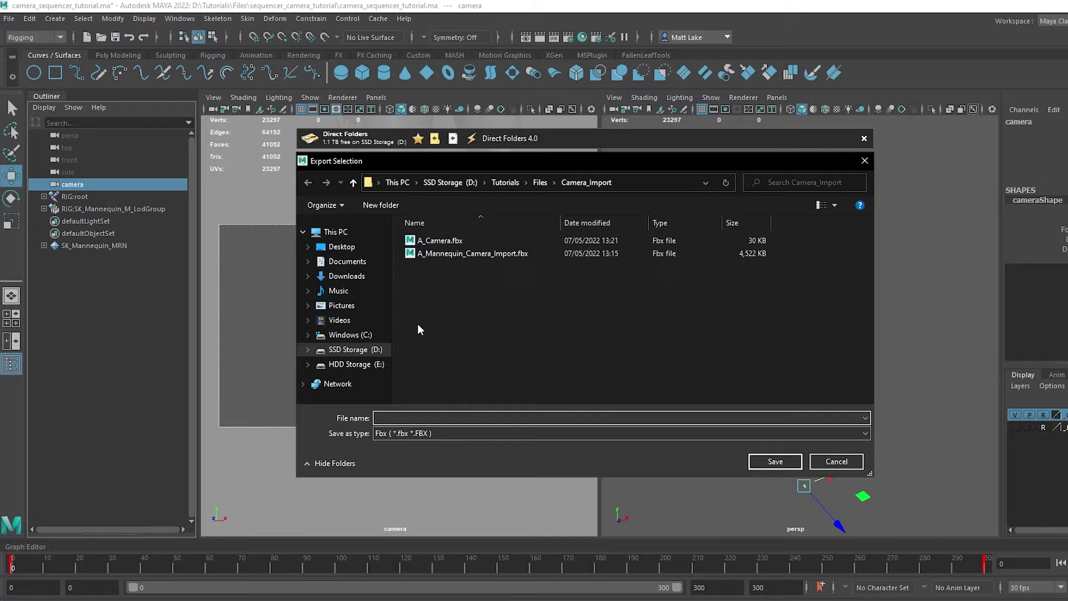
{"action": "left_click", "coordinate": [483, 242]}
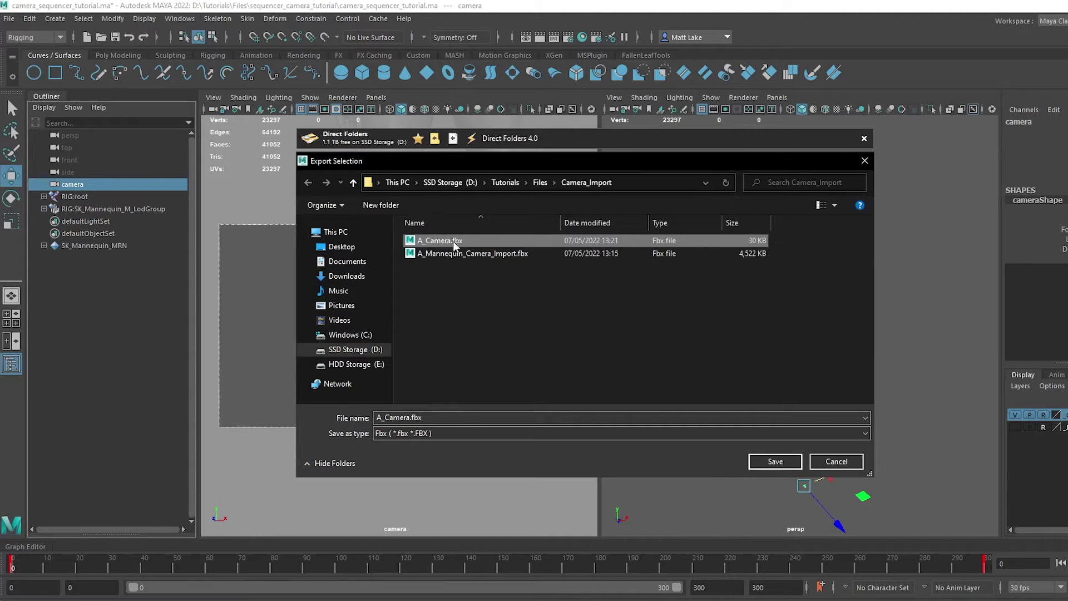
{"action": "left_click", "coordinate": [771, 462]}
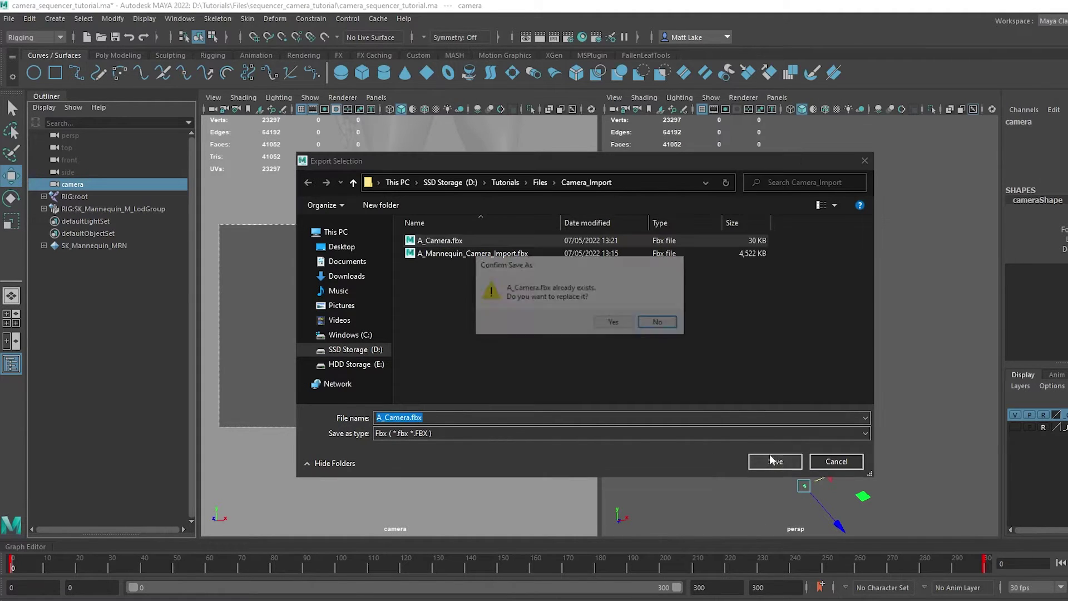
{"action": "left_click", "coordinate": [610, 323]}
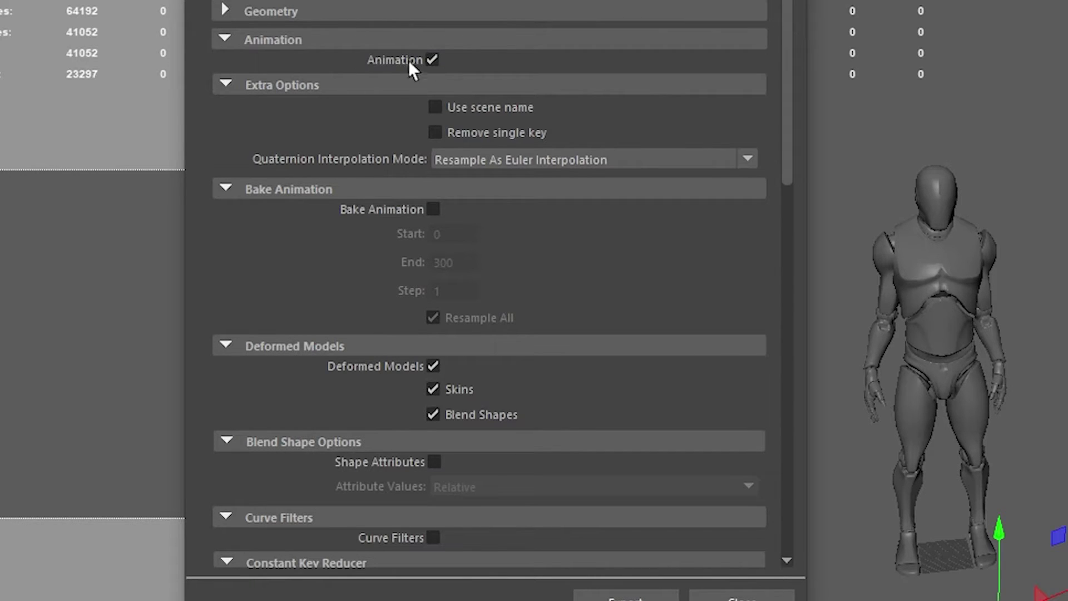
{"action": "left_click_drag", "start_coordinate": [792, 31], "coordinate": [812, 279]}
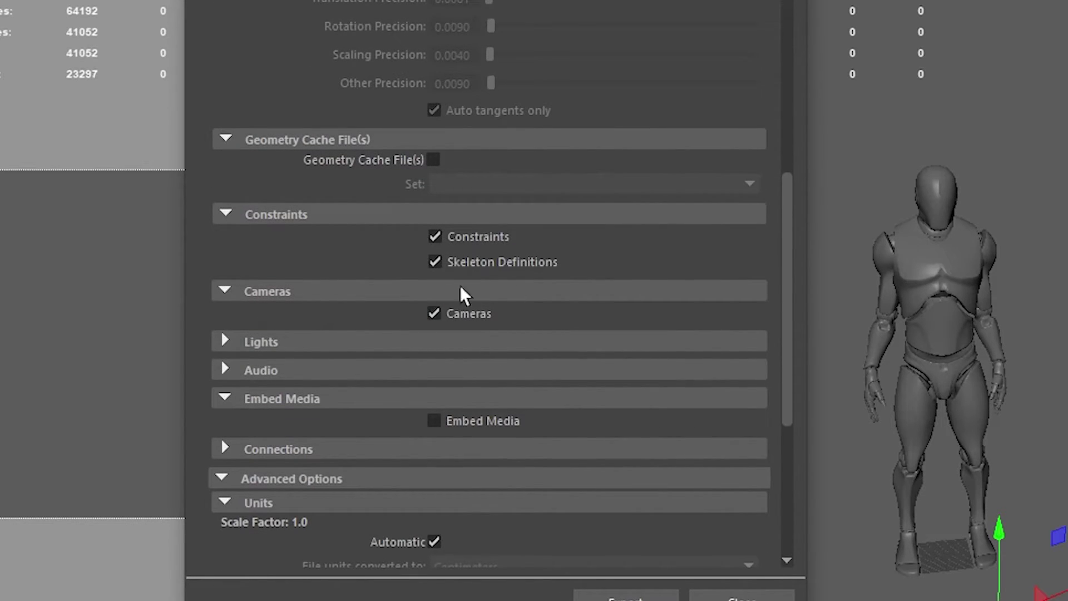
{"action": "scroll", "coordinate": [710, 362], "scroll_direction": "up", "scroll_amount": 10}
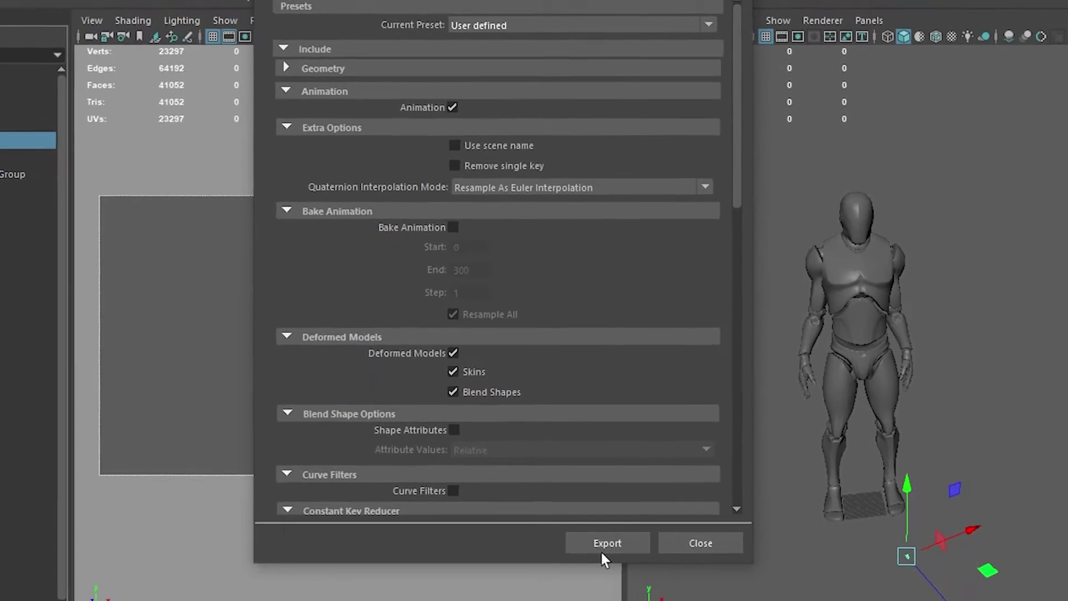
{"action": "left_click", "coordinate": [626, 598]}
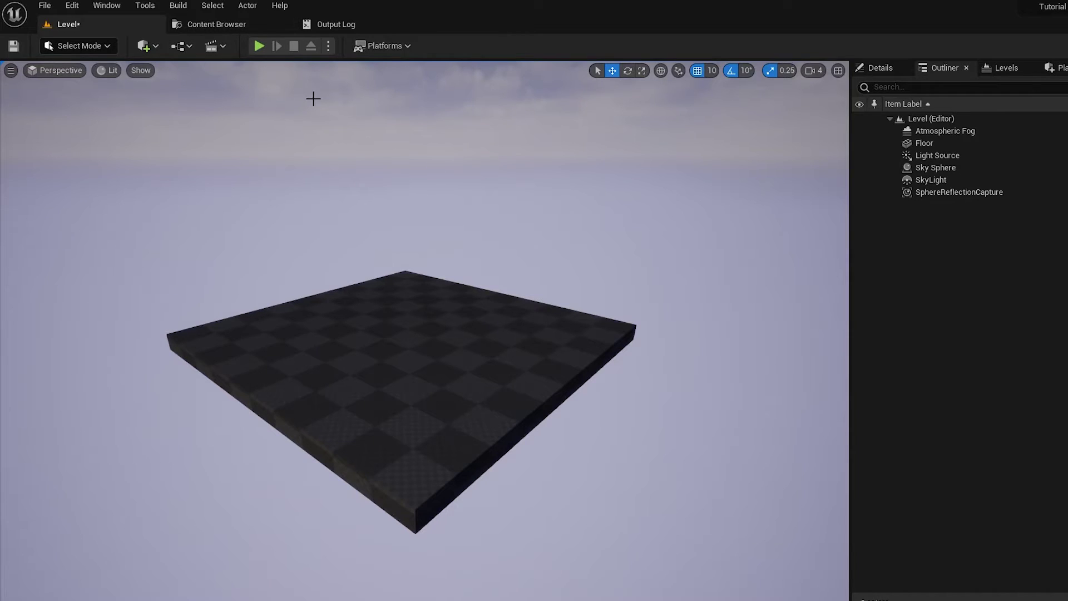
Browse to Mannequin/Animations and select the A_Mannequin_CameraImport animation.
{"action": "left_click", "coordinate": [225, 27]}
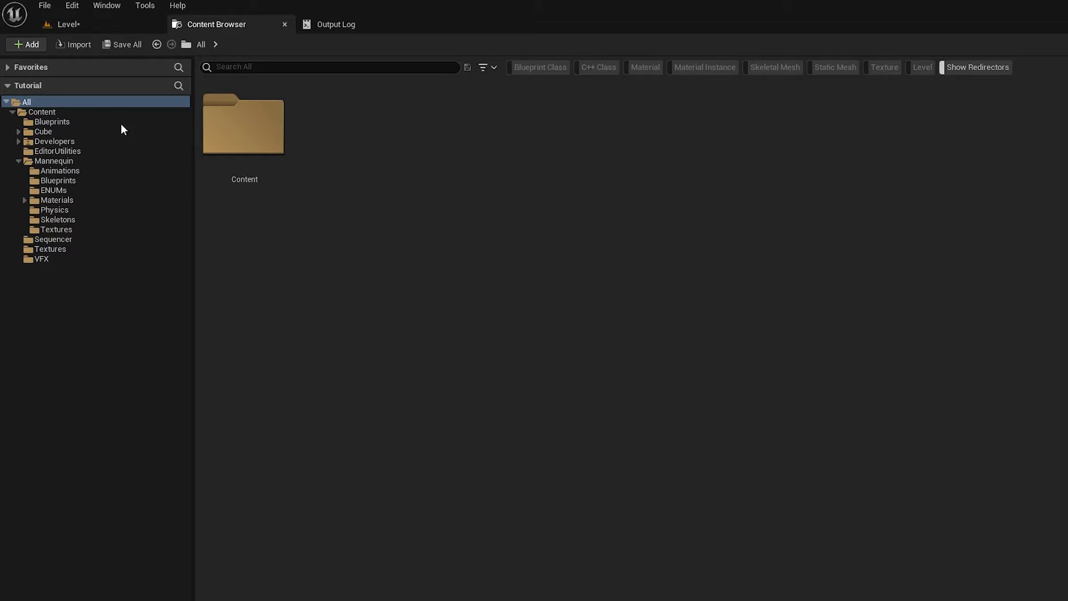
{"action": "left_click", "coordinate": [60, 170]}
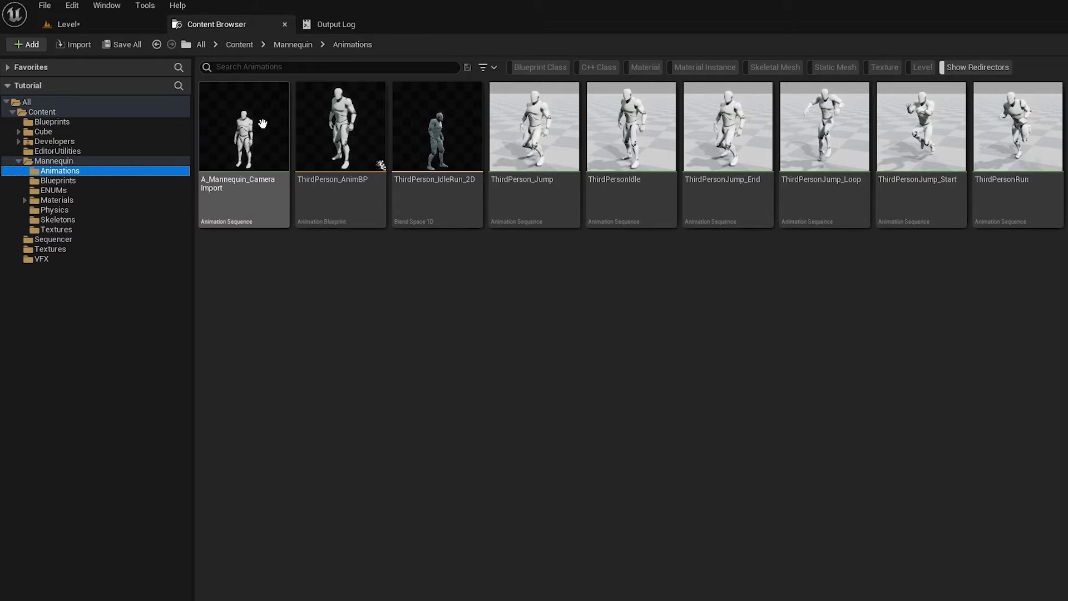
{"action": "left_click", "coordinate": [262, 125]}
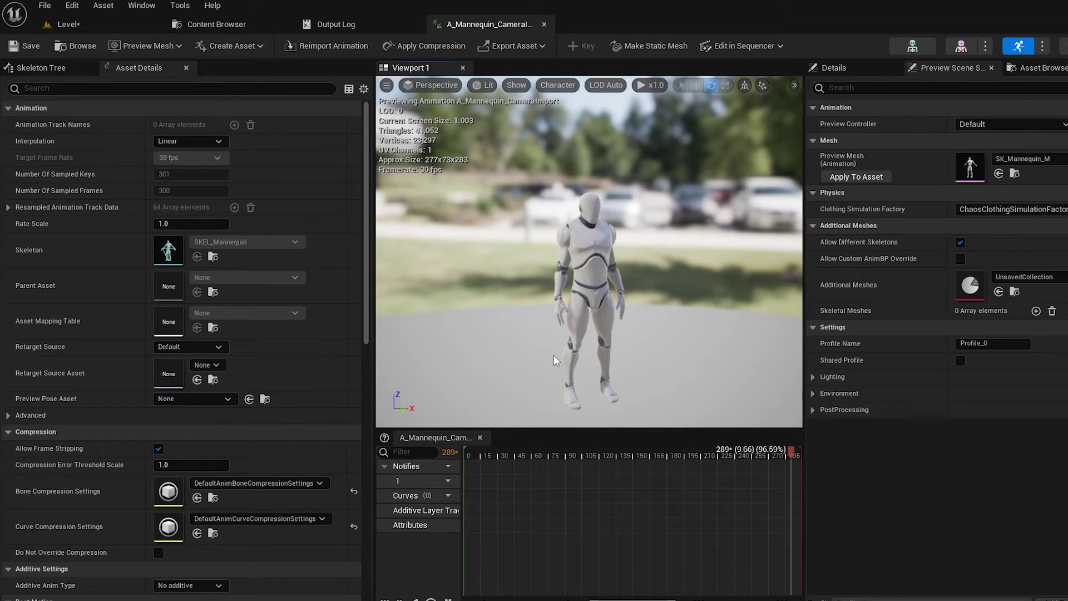
Create a Level Sequence in the Sequencer folder and name it LS_CameraImport.
{"action": "left_click", "coordinate": [217, 24]}
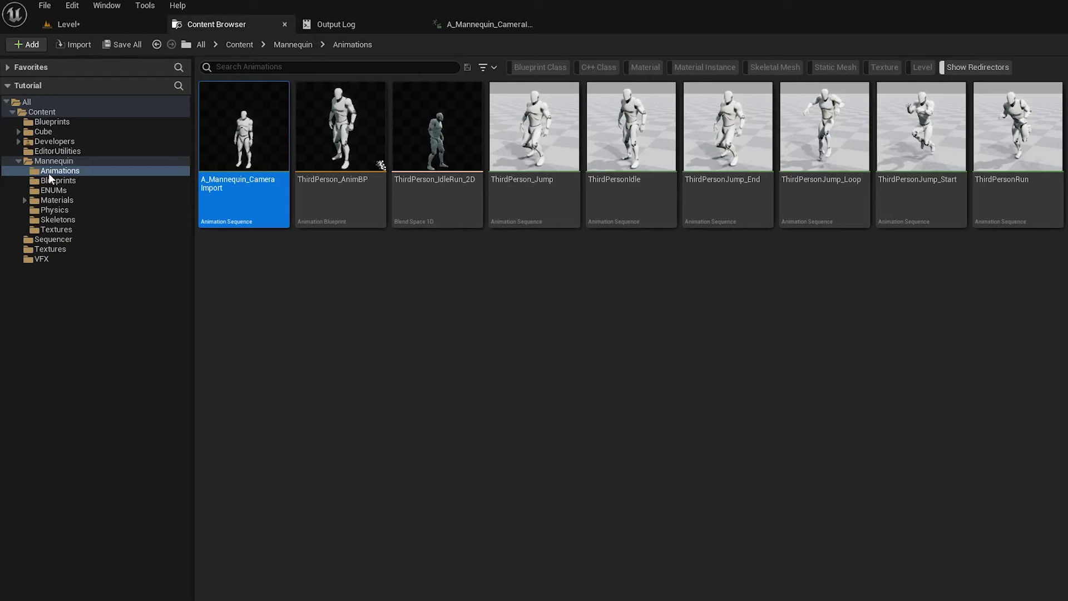
{"action": "left_click", "coordinate": [83, 239]}
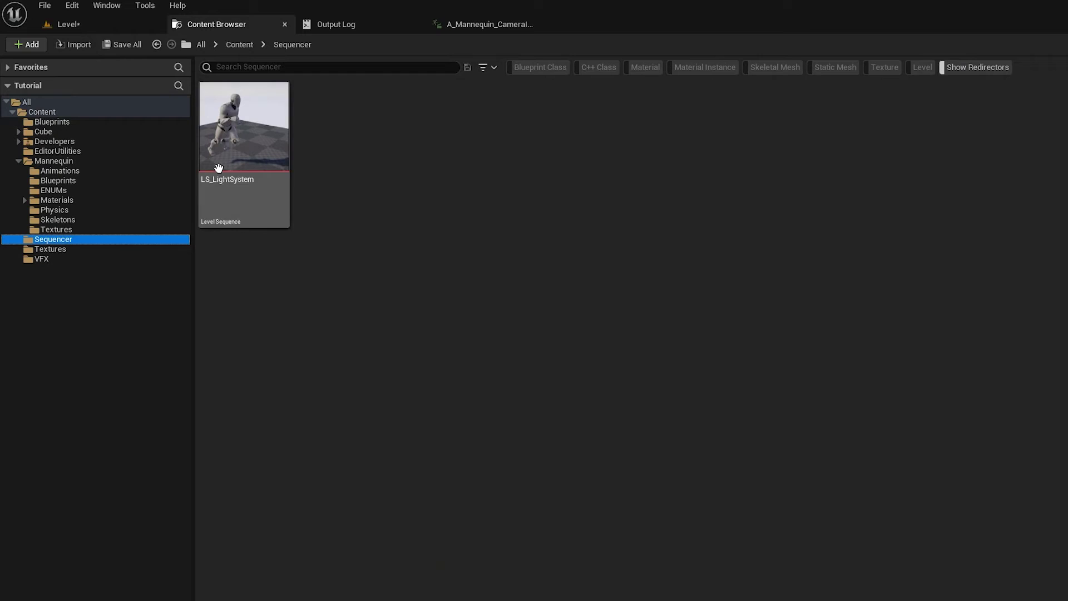
{"action": "right_click", "coordinate": [382, 182]}
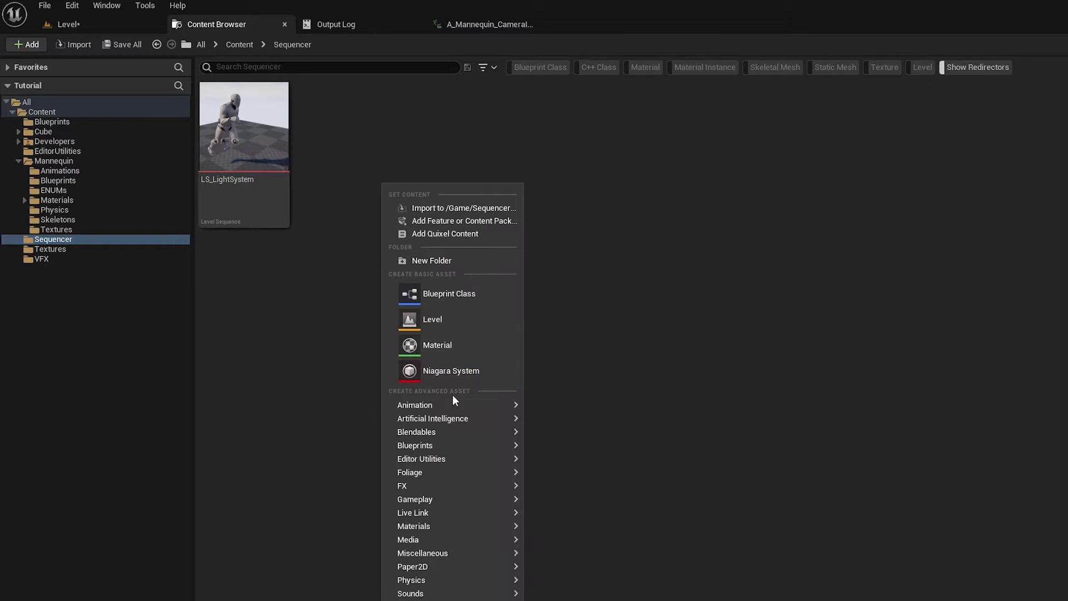
{"action": "mouse_move", "coordinate": [415, 404]}
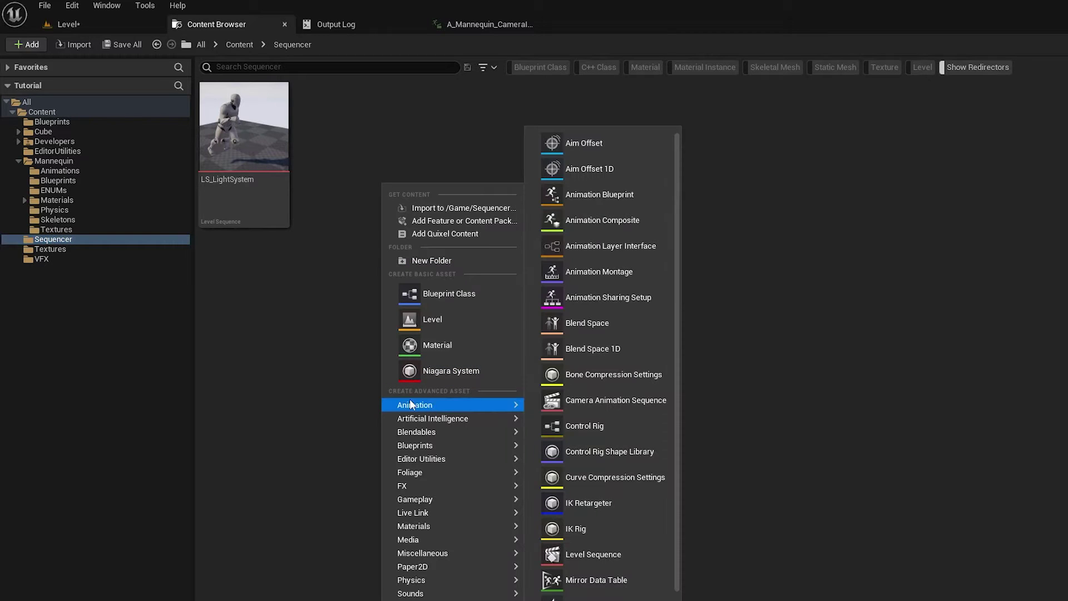
{"action": "left_click", "coordinate": [581, 556]}
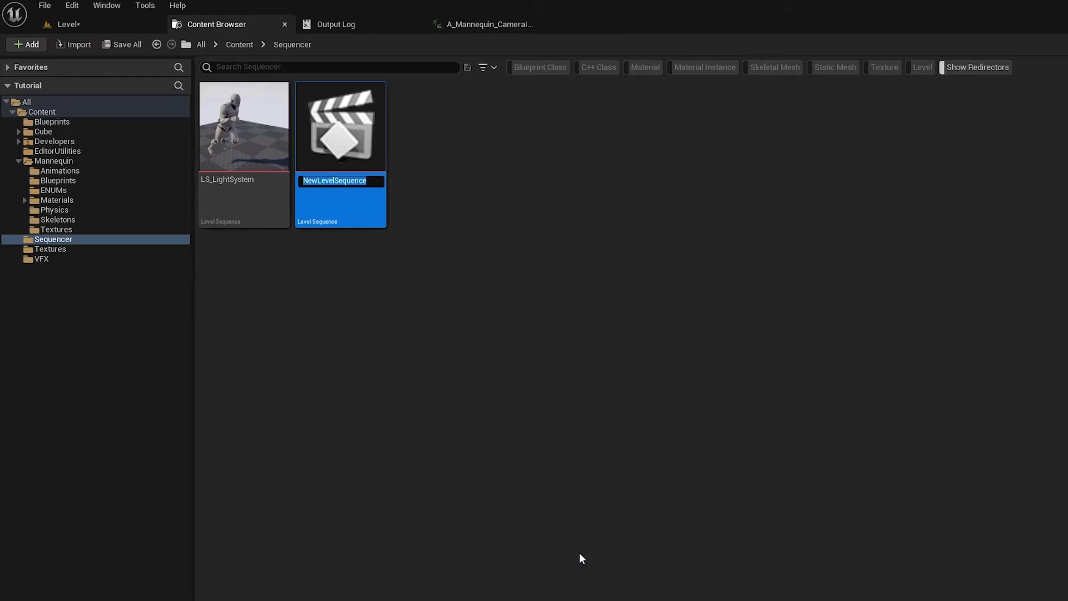
{"action": "type", "text": "LS_"}
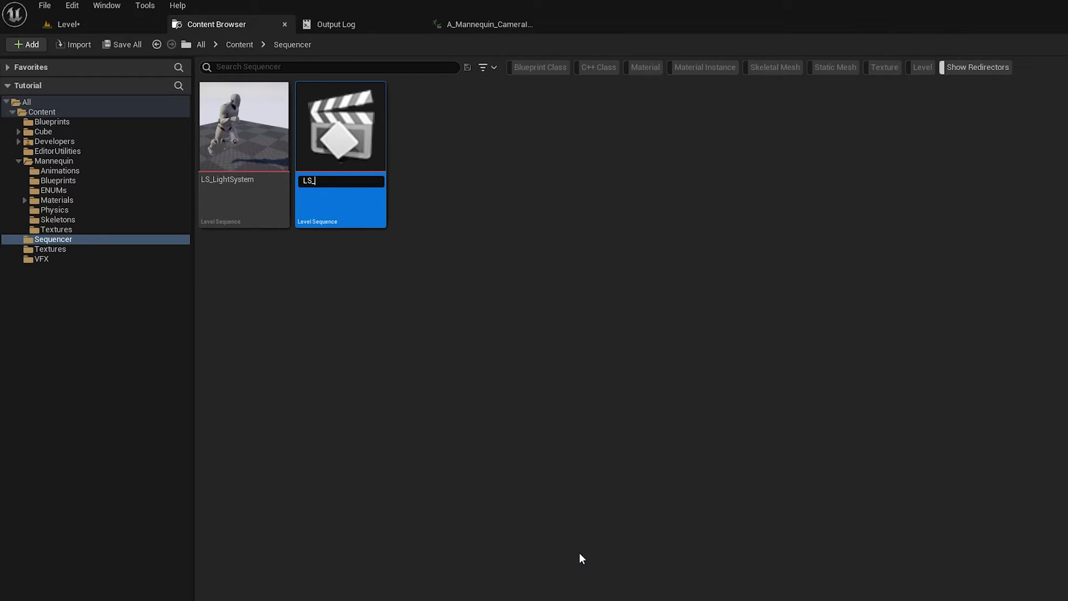
{"action": "type", "text": "CameraImport"}
{"action": "key", "text": "Return"}
{"action": "key", "text": "Return"}
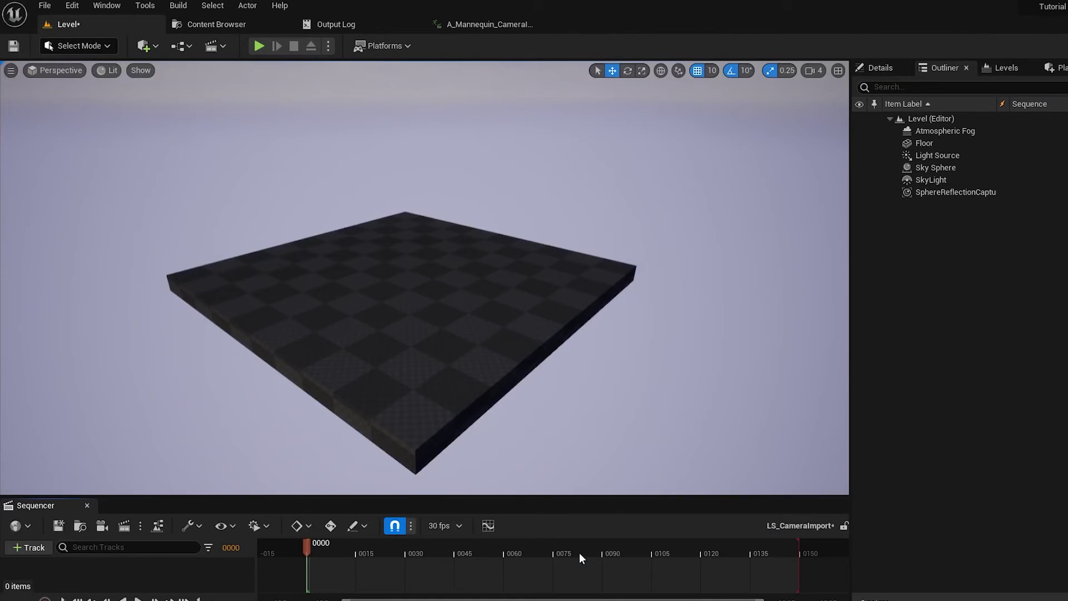
Enlarge the Sequencer and drop A_Mannequin_CameraImport from Mannequin/Animations into its track area.
{"action": "left_click_drag", "start_coordinate": [467, 498], "coordinate": [448, 315]}
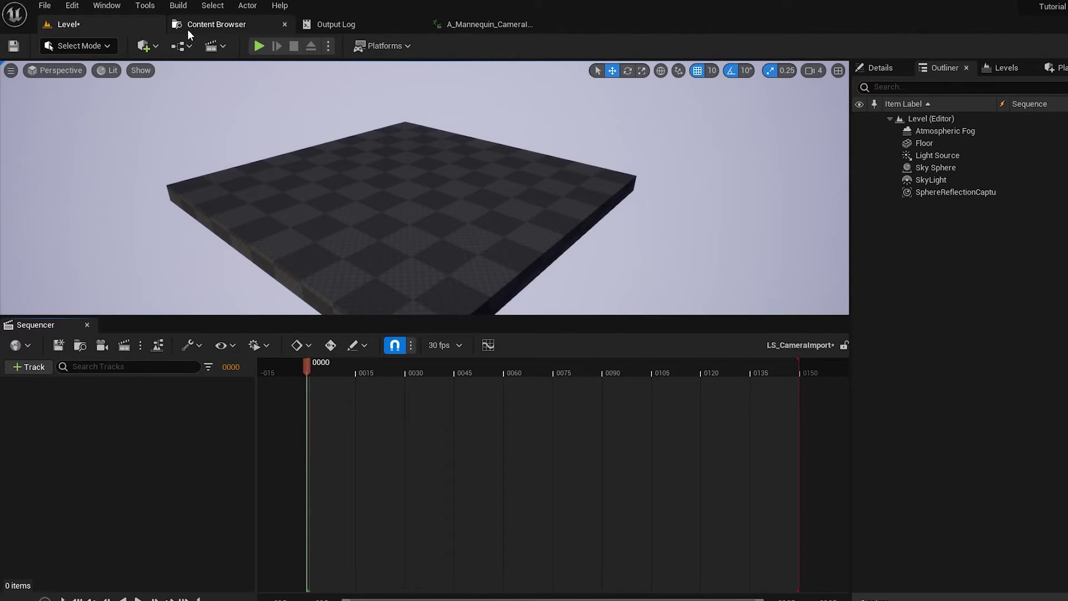
{"action": "left_click", "coordinate": [188, 26]}
{"action": "left_click", "coordinate": [55, 170]}
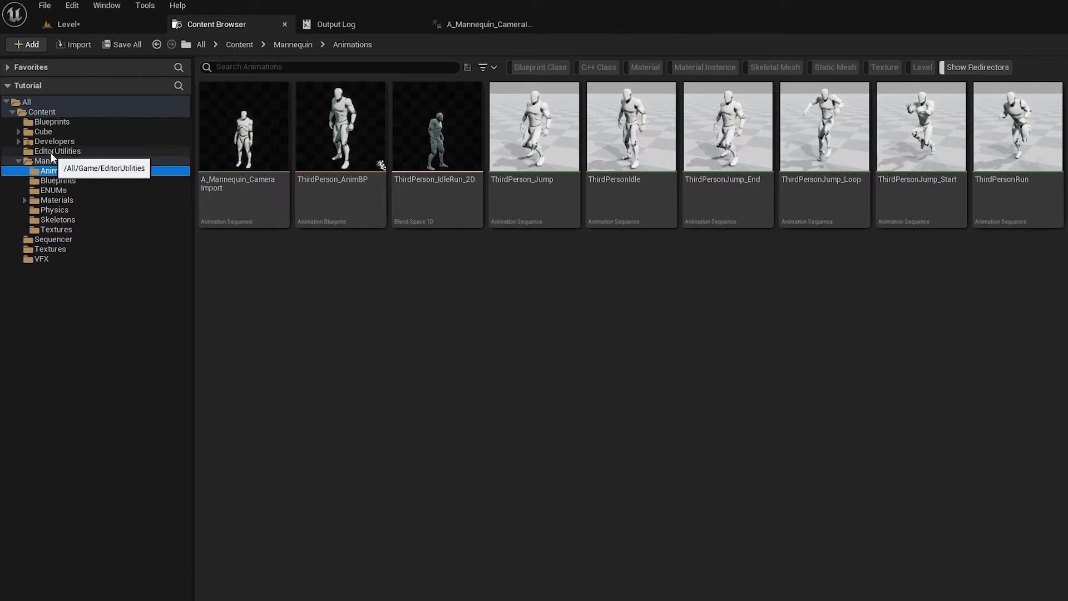
{"action": "left_click_drag", "start_coordinate": [243, 134], "coordinate": [81, 452]}
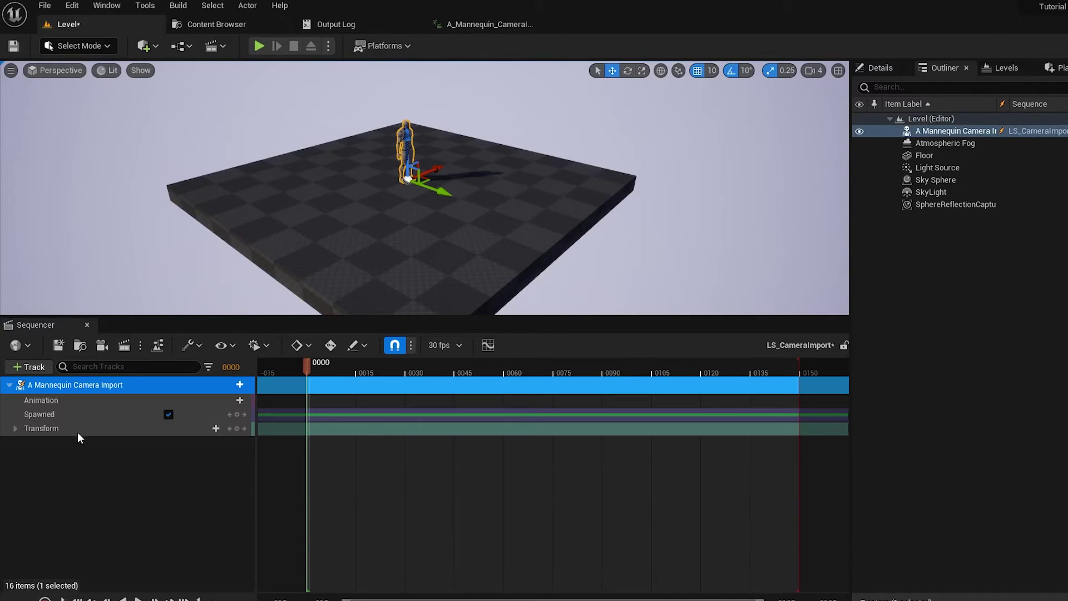
{"action": "right_click_drag", "start_coordinate": [423, 234], "coordinate": [470, 270]}
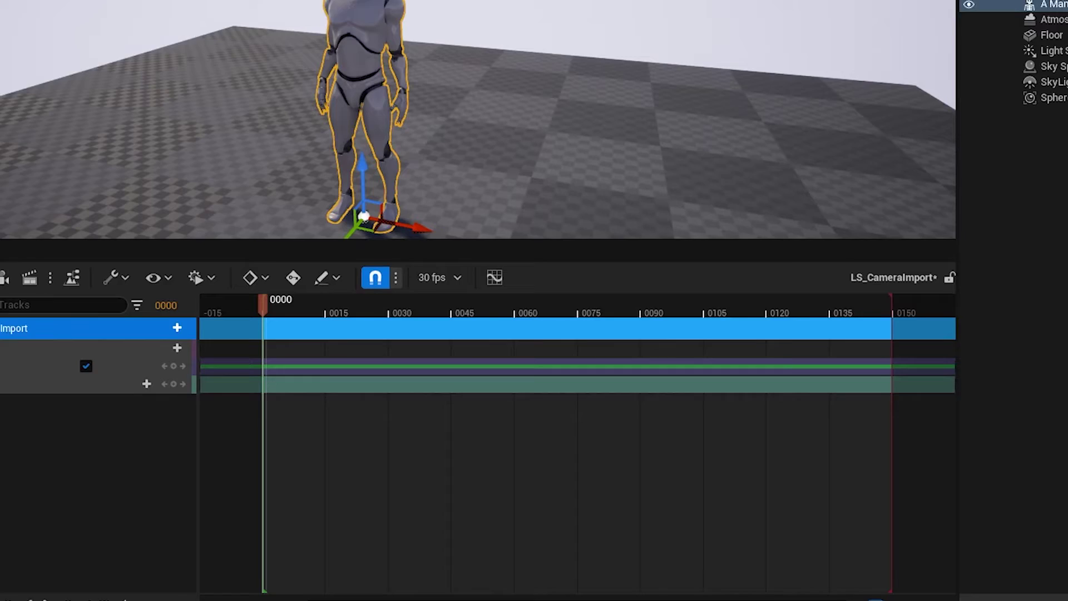
Set the playback range to end at frame 300, then scrub back to frame 0092.
{"action": "scroll", "coordinate": [551, 473], "scroll_direction": "down", "scroll_amount": 2}
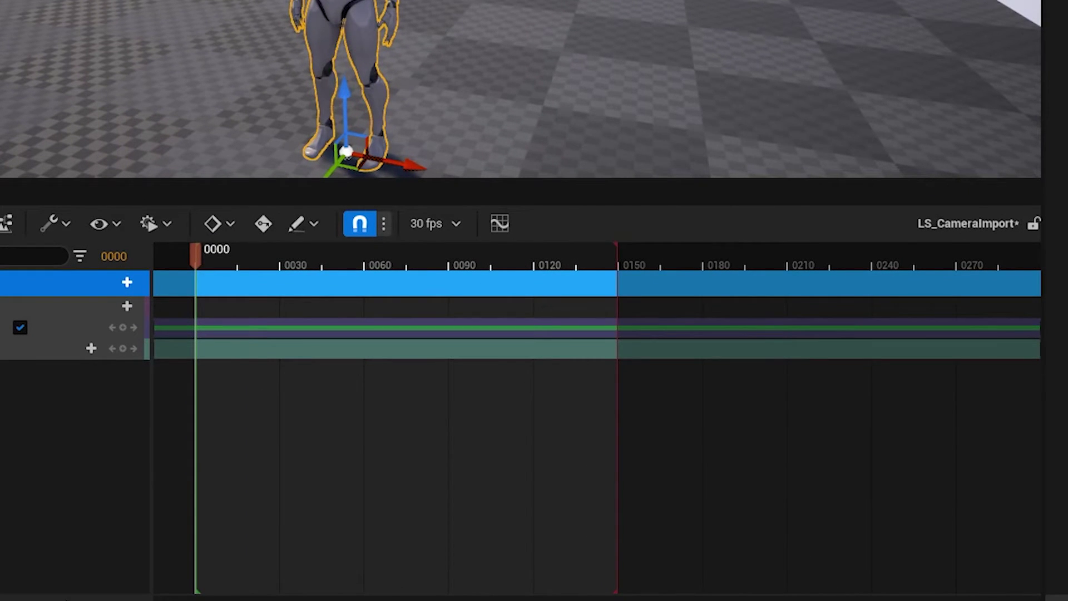
{"action": "scroll", "coordinate": [595, 417], "scroll_direction": "down", "scroll_amount": 1}
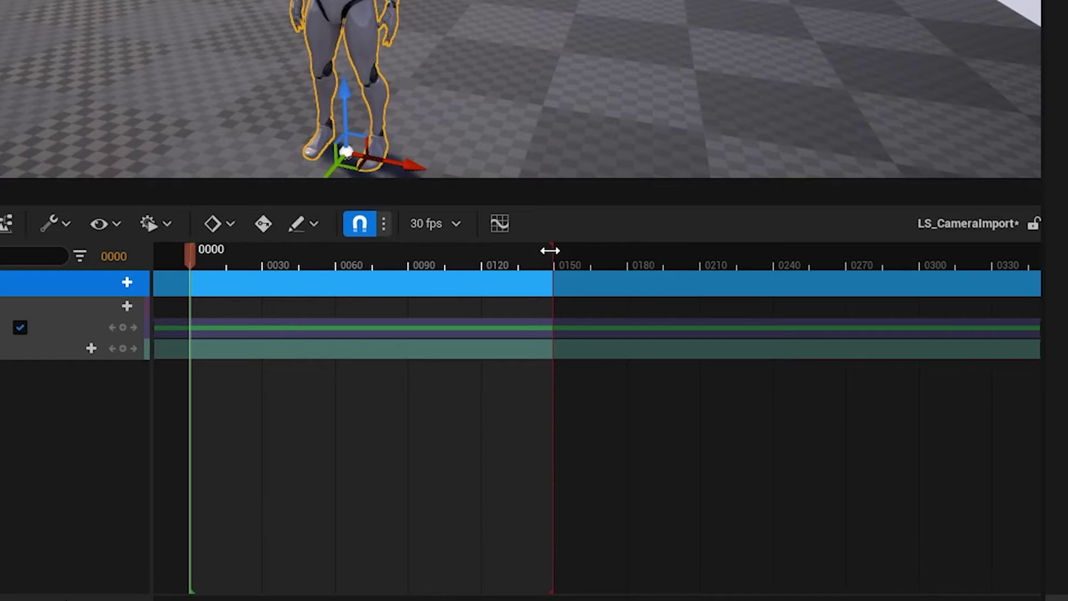
{"action": "mouse_move", "coordinate": [549, 251]}
{"action": "left_mouse_down"}
{"action": "mouse_move", "coordinate": [922, 250]}
{"action": "mouse_move", "coordinate": [927, 260]}
{"action": "mouse_move", "coordinate": [922, 251]}
{"action": "mouse_move", "coordinate": [835, 258]}
{"action": "mouse_move", "coordinate": [925, 250]}
{"action": "left_mouse_up"}
{"action": "right_click", "coordinate": [920, 250]}
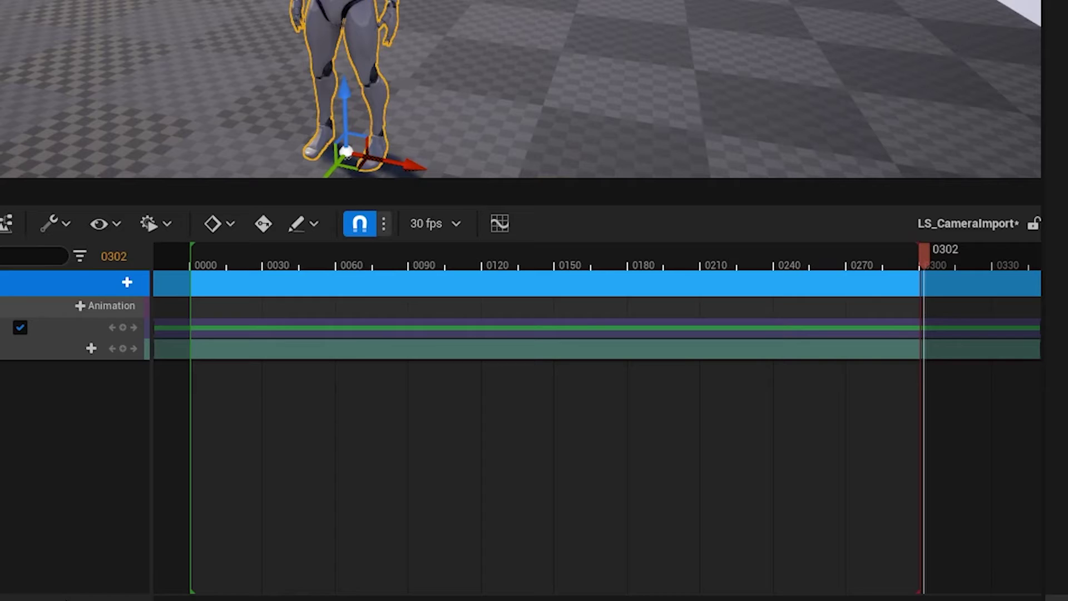
{"action": "left_click", "coordinate": [114, 256]}
{"action": "type", "text": "300"}
{"action": "key", "text": "Return"}
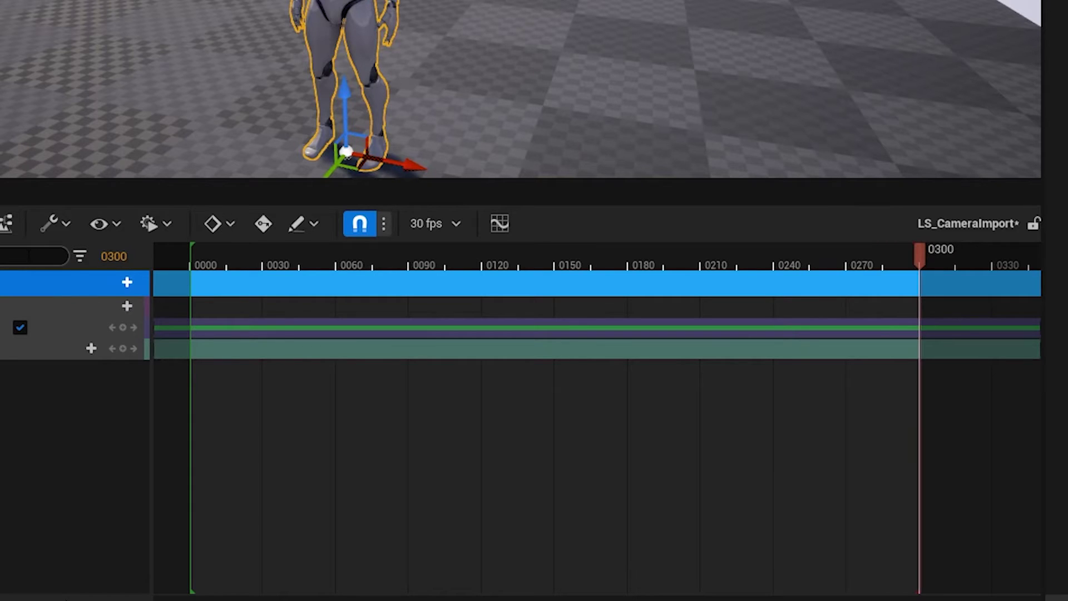
{"action": "right_click", "coordinate": [919, 251]}
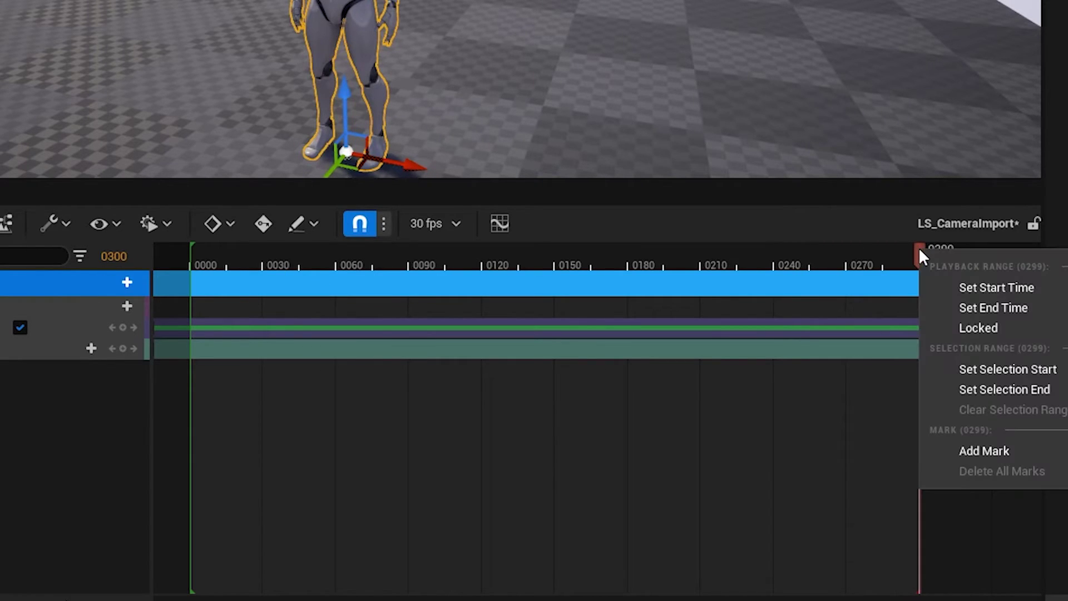
{"action": "left_click", "coordinate": [1009, 308]}
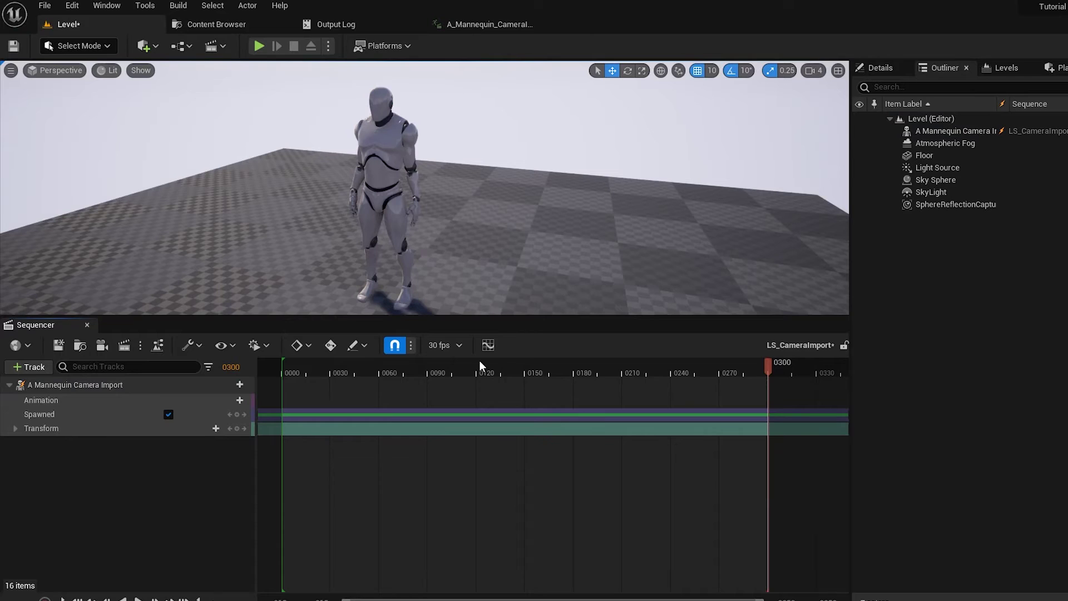
{"action": "left_click_drag", "start_coordinate": [481, 366], "coordinate": [431, 389]}
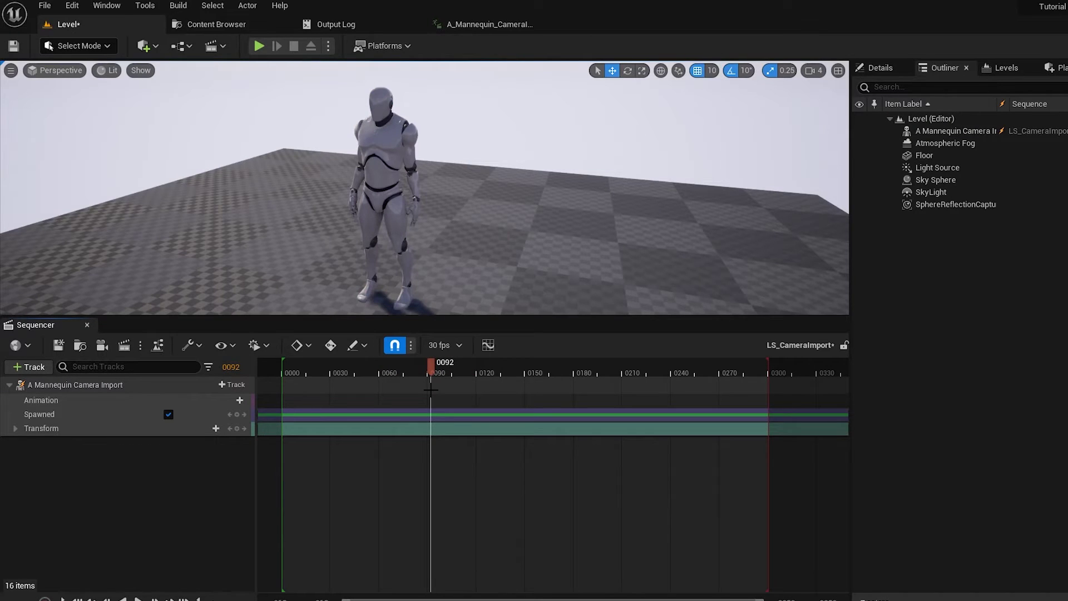
Add a test cine camera with a camera cut, then delete both tracks.
{"action": "left_click", "coordinate": [104, 344]}
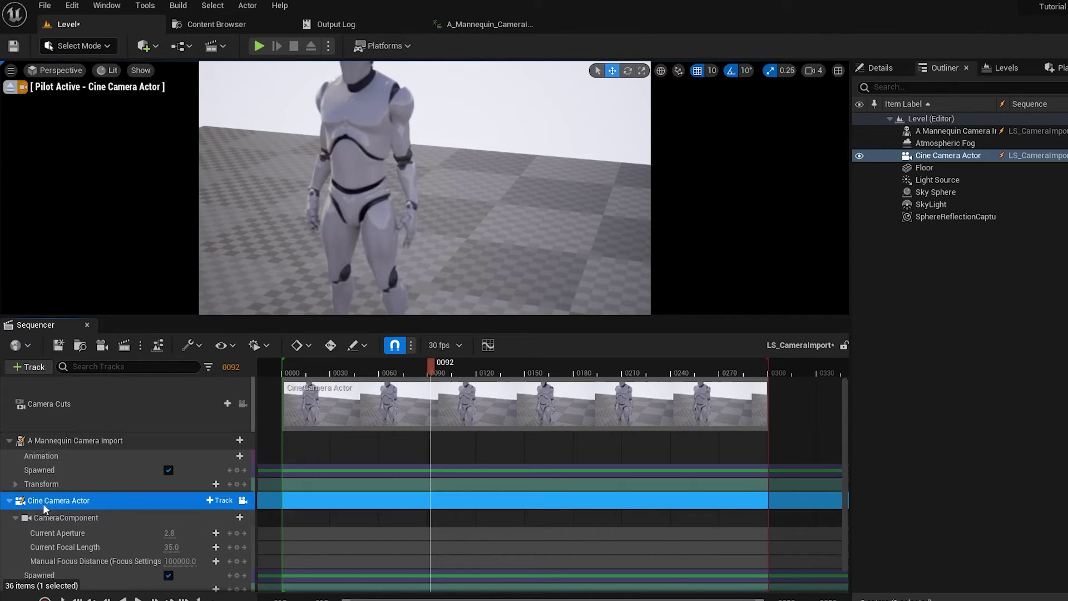
{"action": "left_click", "coordinate": [151, 396]}
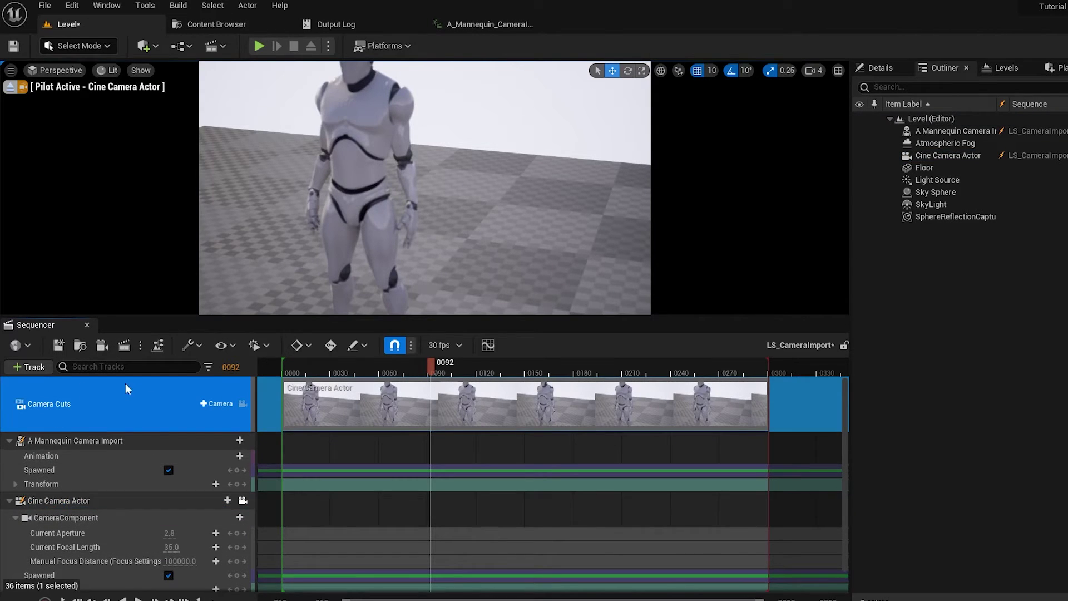
{"action": "left_click", "coordinate": [106, 500], "text": "ctrl"}
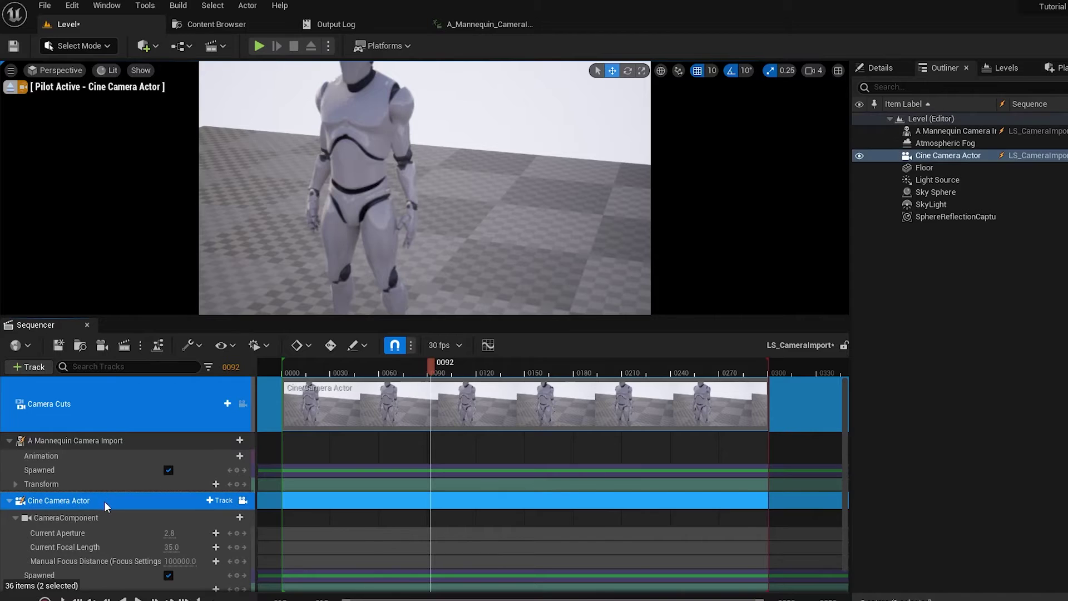
{"action": "key", "text": "Delete"}
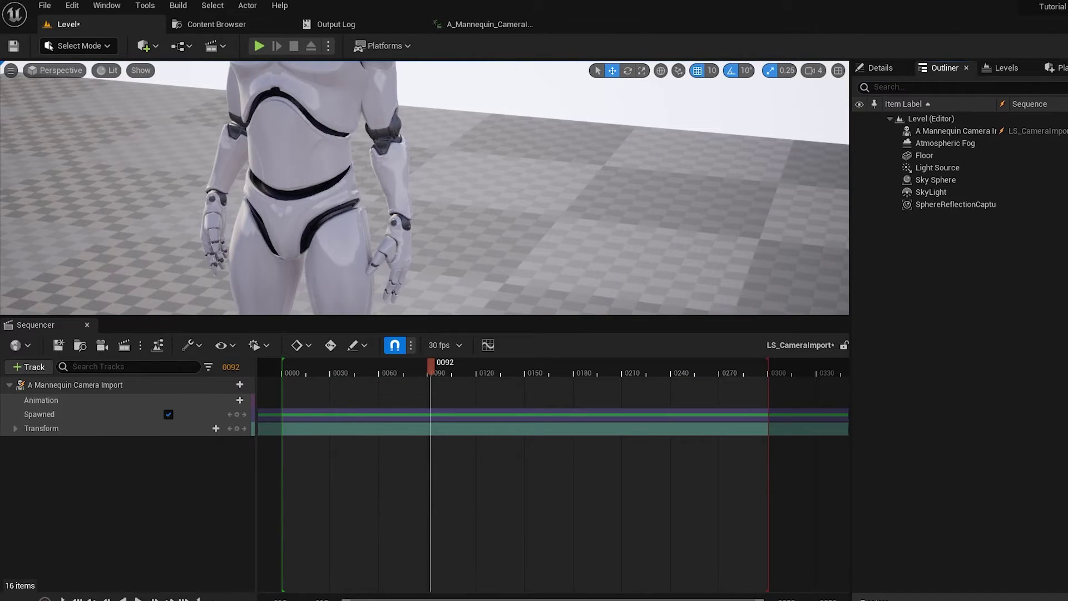
Try a searched Cine Camera Actor, delete it, then create the final camera-cut camera and collapse the mannequin.
{"action": "left_click", "coordinate": [1060, 68]}
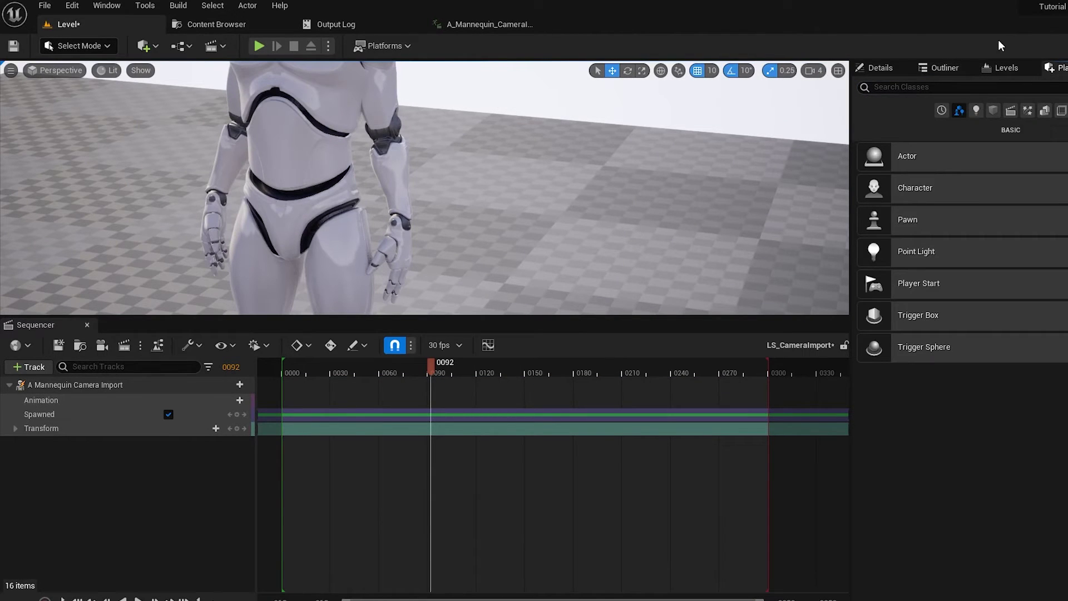
{"action": "left_click", "coordinate": [939, 86]}
{"action": "type", "text": "camera"}
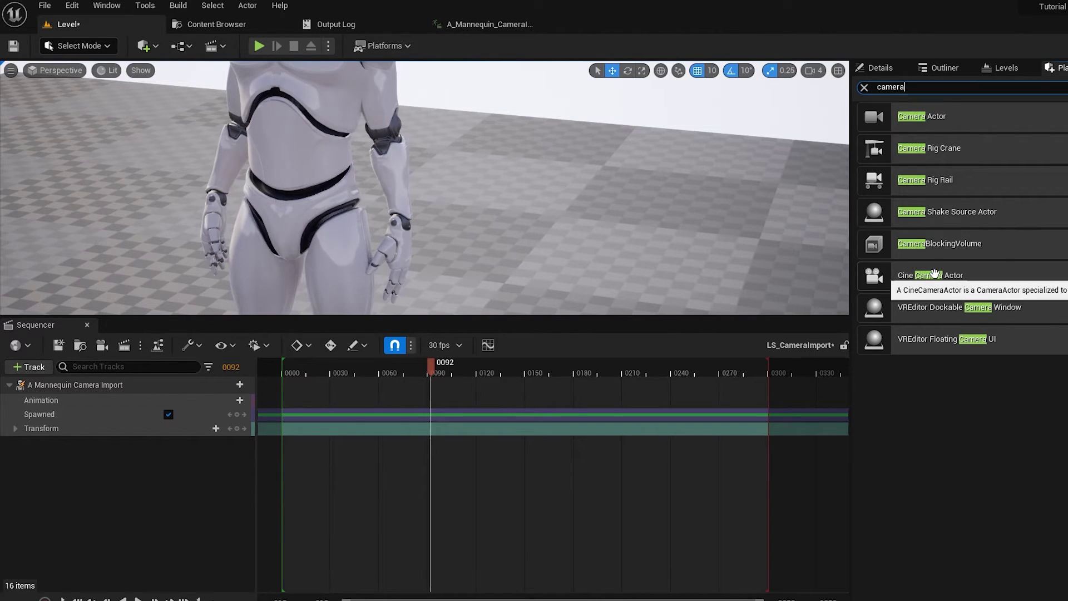
{"action": "left_click_drag", "start_coordinate": [930, 275], "coordinate": [72, 484]}
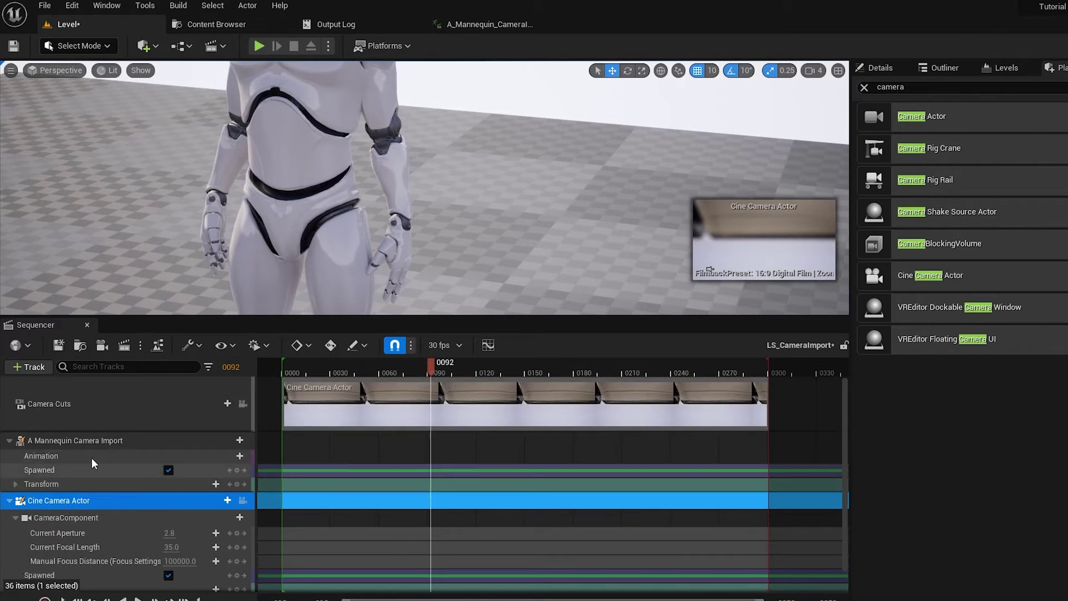
{"action": "left_click", "coordinate": [109, 414], "text": "ctrl"}
{"action": "key", "text": "Delete"}
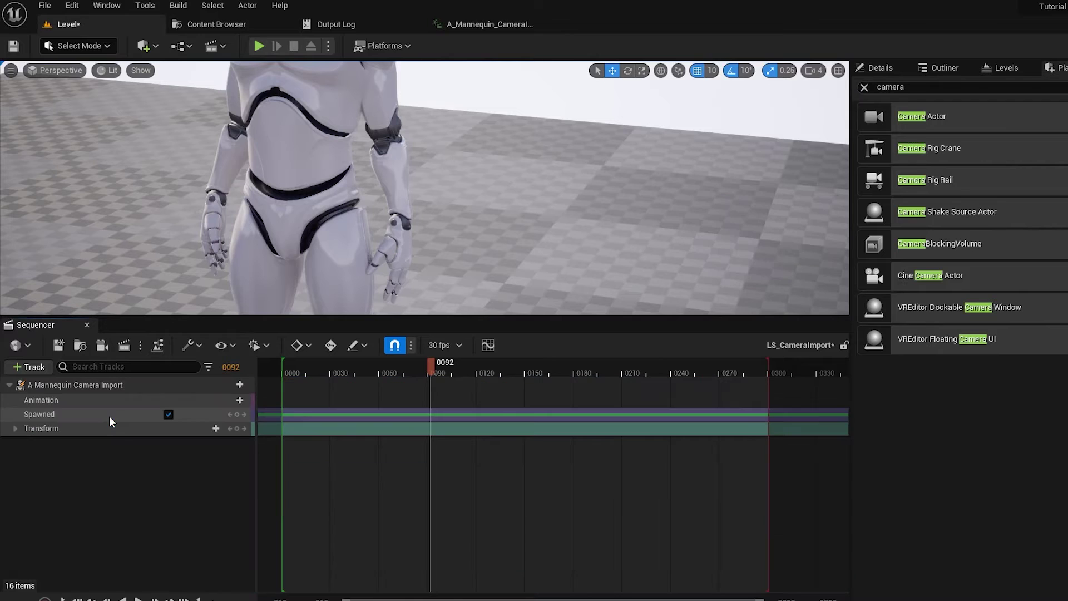
{"action": "left_click", "coordinate": [110, 347]}
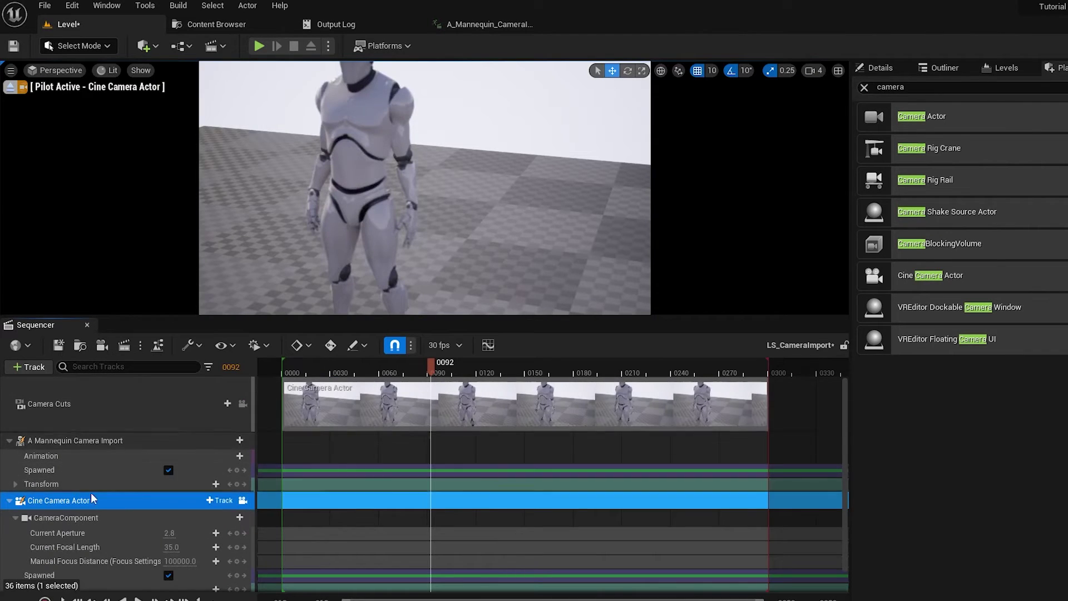
{"action": "left_click", "coordinate": [10, 441]}
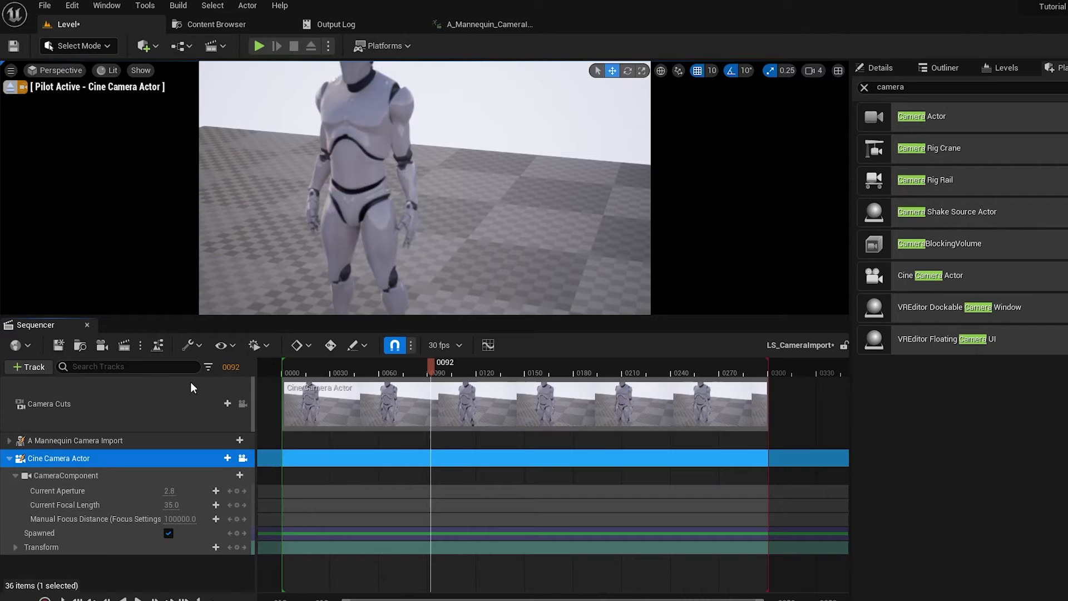
Scrub to frame 0198 and choose A_Camera.fbx to import onto the Cine Camera Actor track.
{"action": "left_click_drag", "start_coordinate": [379, 372], "coordinate": [588, 370]}
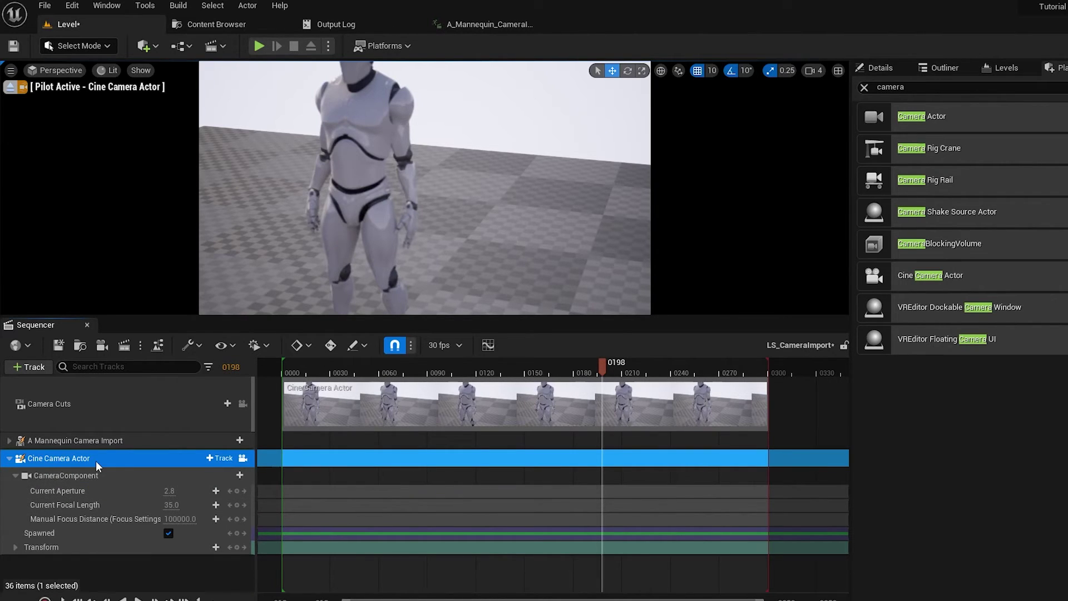
{"action": "right_click", "coordinate": [115, 461]}
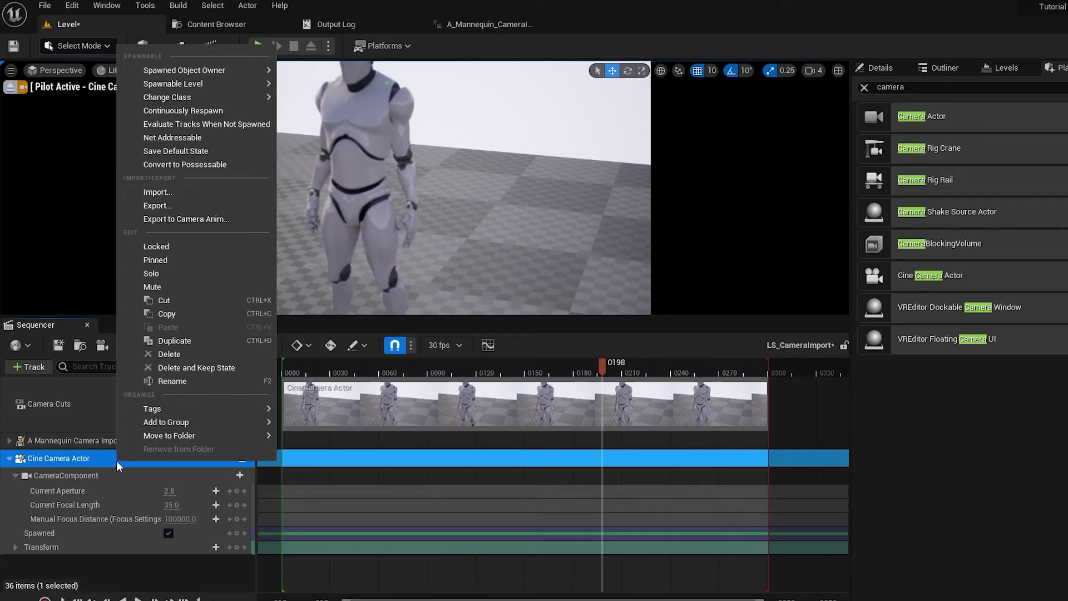
{"action": "left_click", "coordinate": [193, 192]}
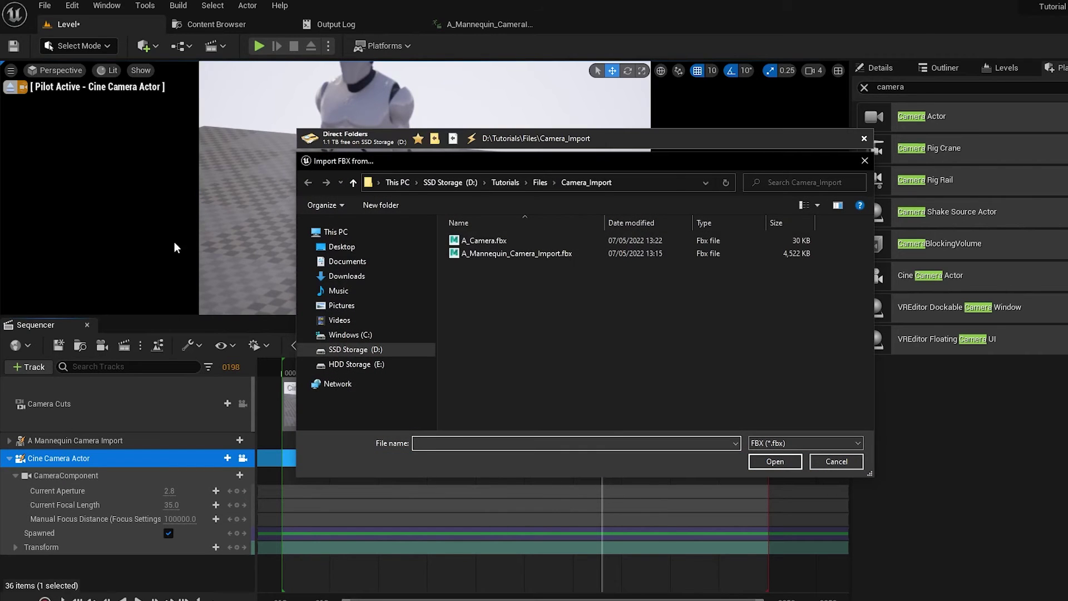
{"action": "left_click", "coordinate": [486, 240]}
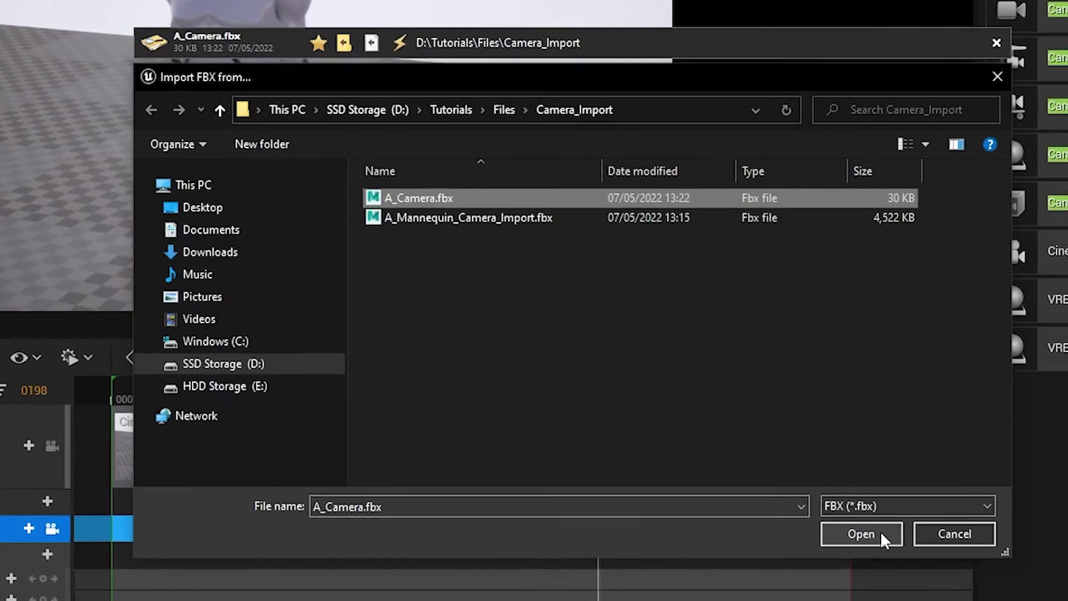
{"action": "left_click", "coordinate": [783, 459]}
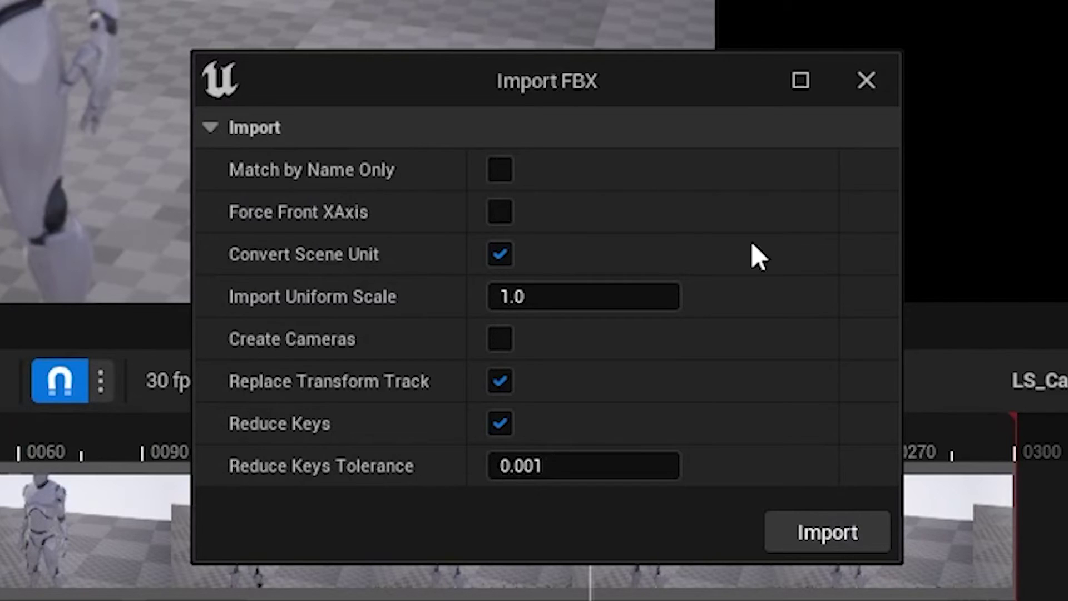
Try Match by Name Only and Create Cameras, switch both back off, and run the import.
{"action": "left_click", "coordinate": [497, 169]}
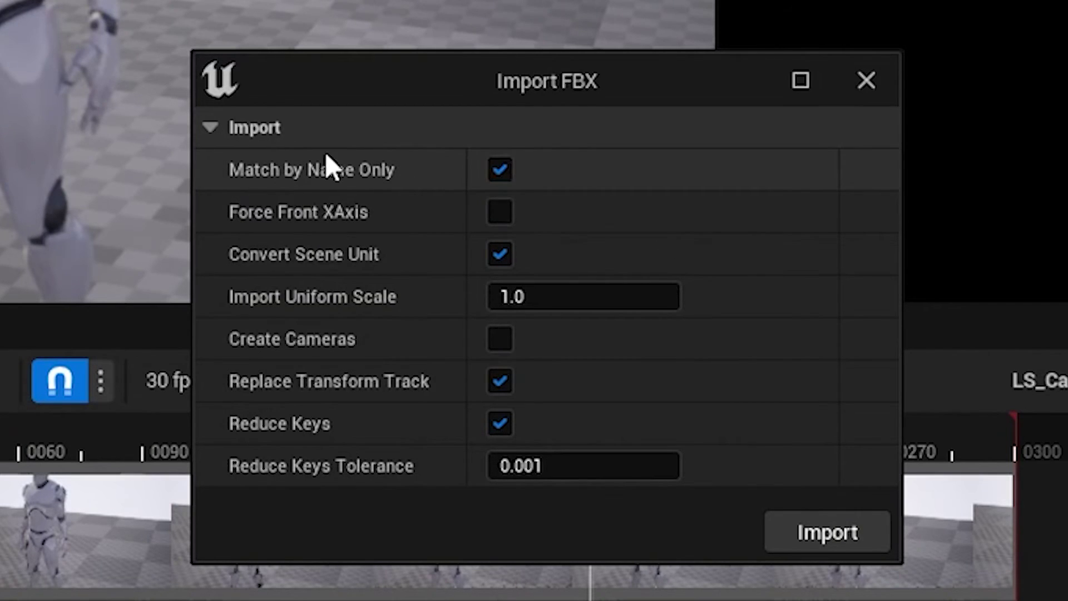
{"action": "left_click", "coordinate": [501, 339]}
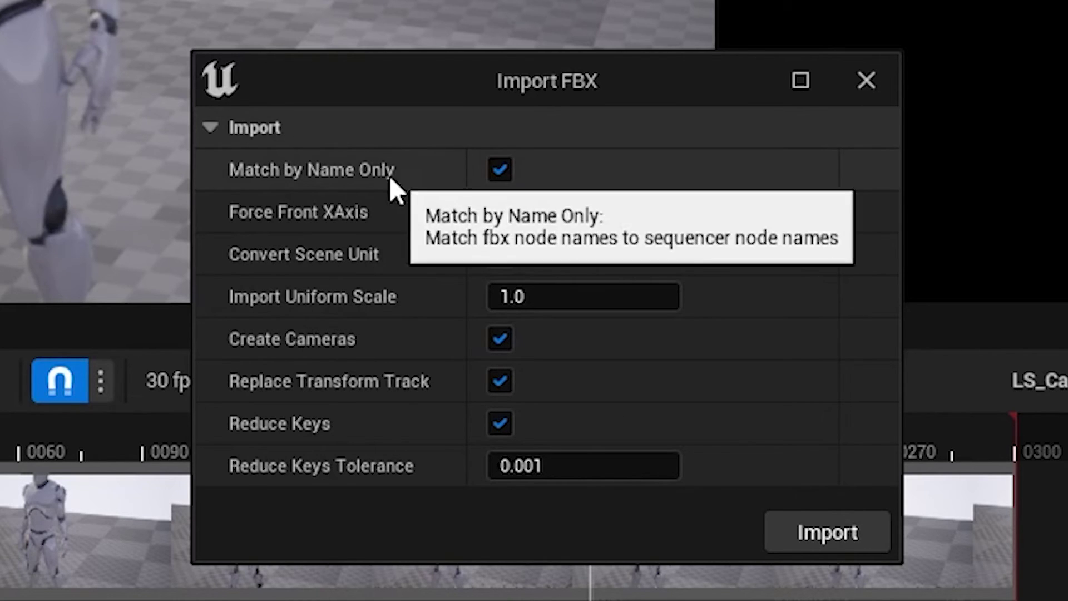
{"action": "left_click", "coordinate": [503, 171]}
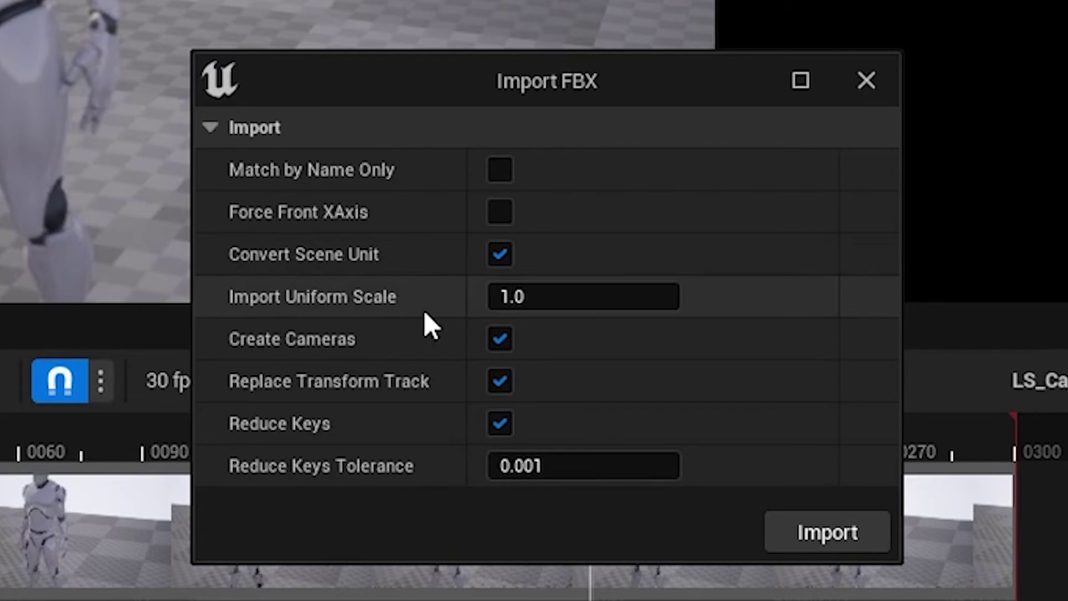
{"action": "mouse_move", "coordinate": [300, 338]}
{"action": "left_click", "coordinate": [497, 337]}
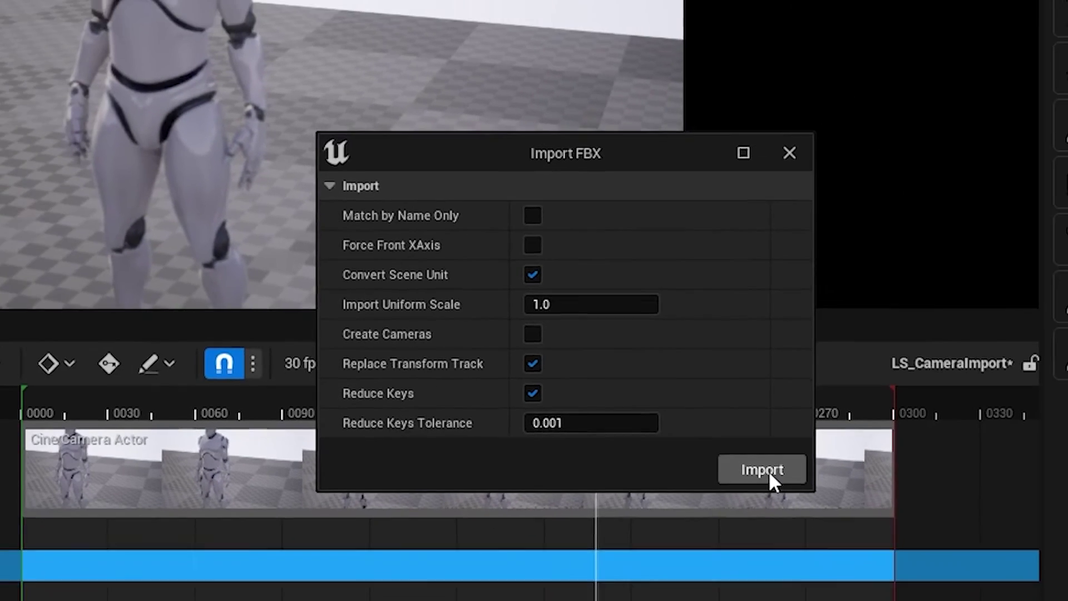
{"action": "left_click", "coordinate": [827, 532]}
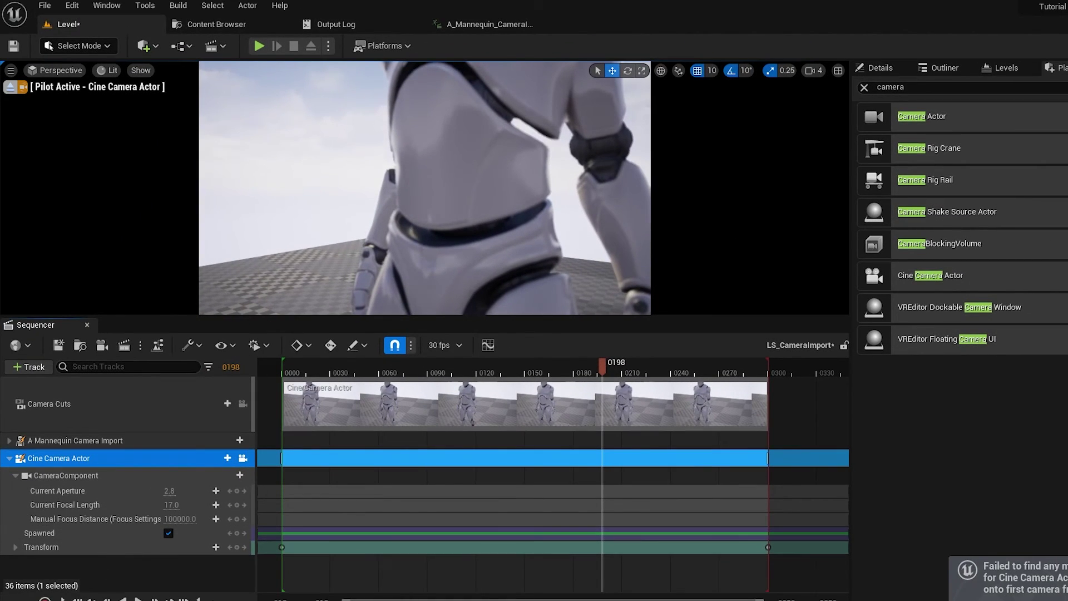
Play the sequence from the start to preview the camera move, then show the camera's Details.
{"action": "key", "text": "Up"}
{"action": "key", "text": "space"}
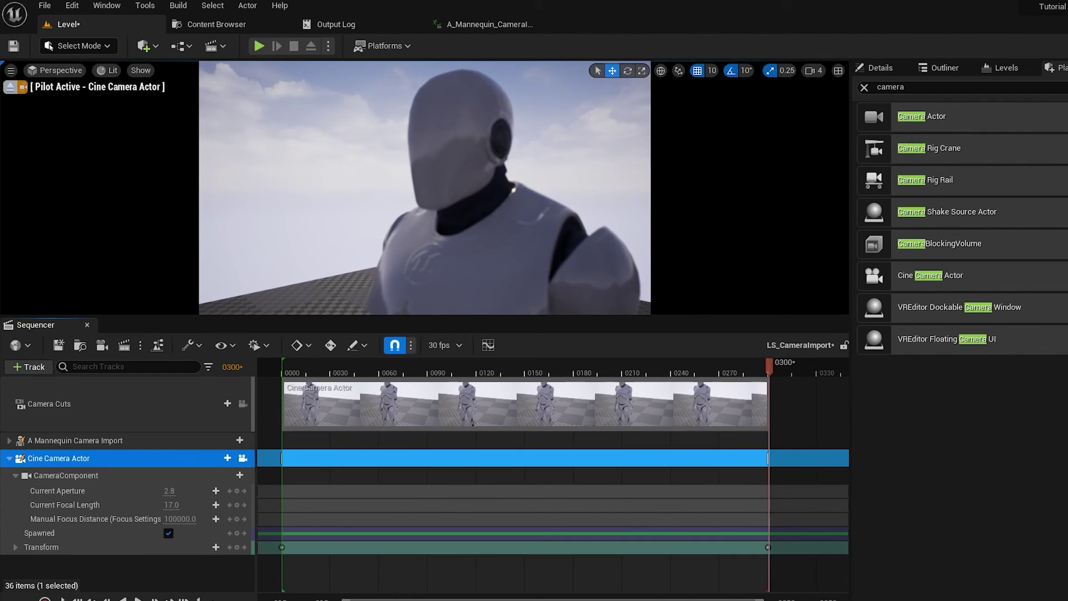
{"action": "left_click", "coordinate": [881, 68]}
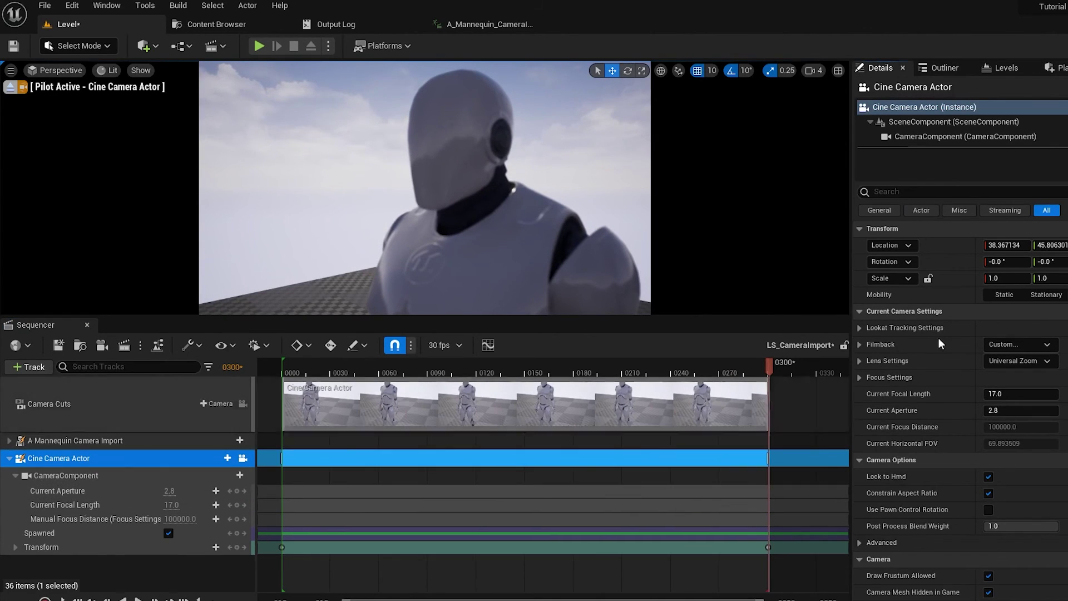
Keep Manual focus and set Manual Focus Distance to 55.584396 cm using the debug focus plane.
{"action": "left_click", "coordinate": [858, 378]}
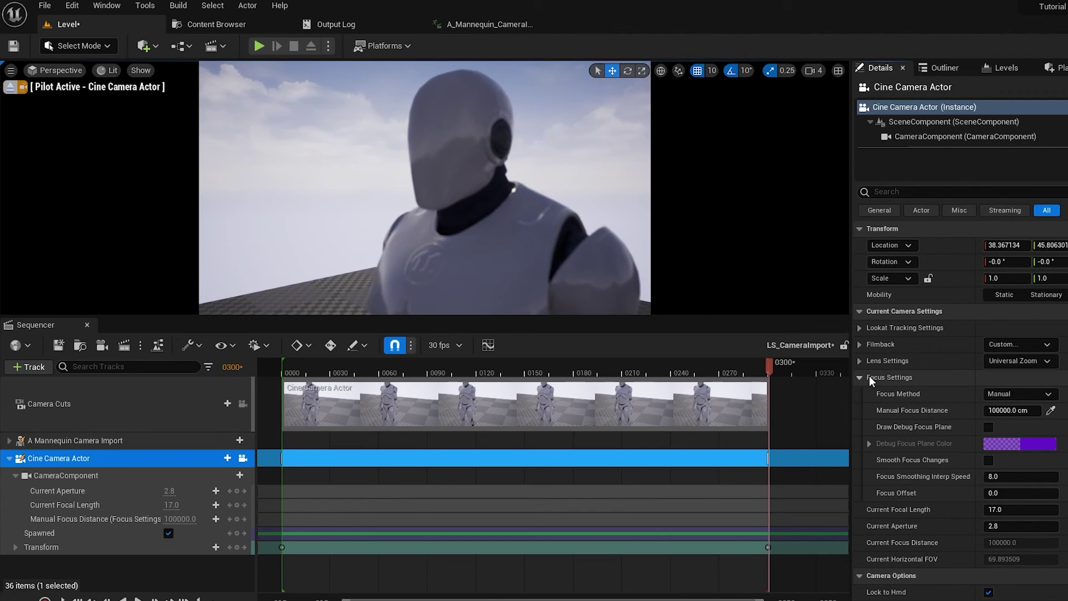
{"action": "left_click", "coordinate": [1006, 393]}
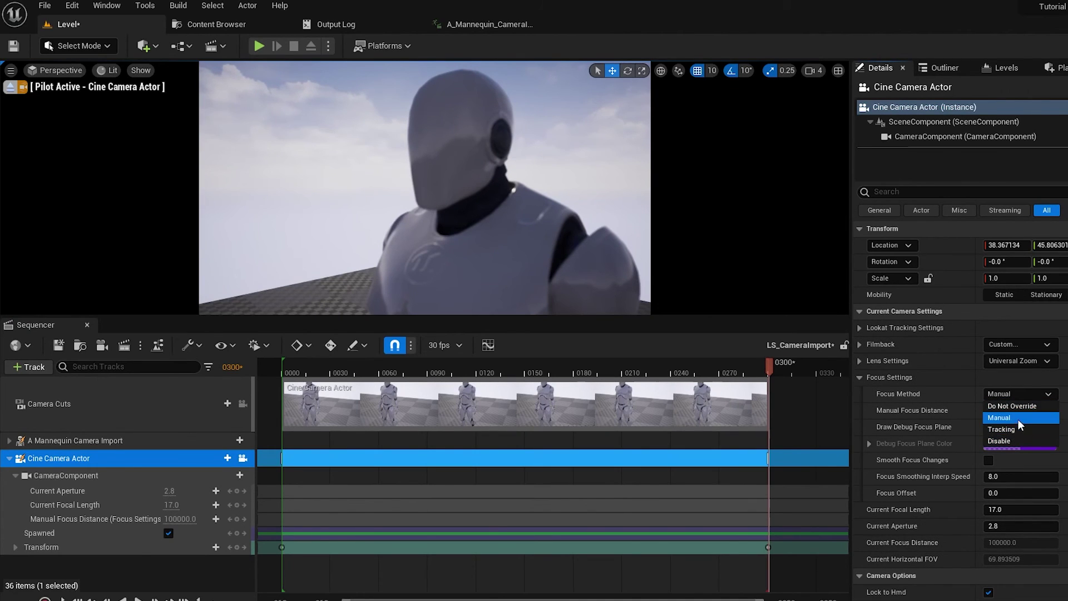
{"action": "left_click", "coordinate": [1016, 417]}
{"action": "left_click", "coordinate": [988, 427]}
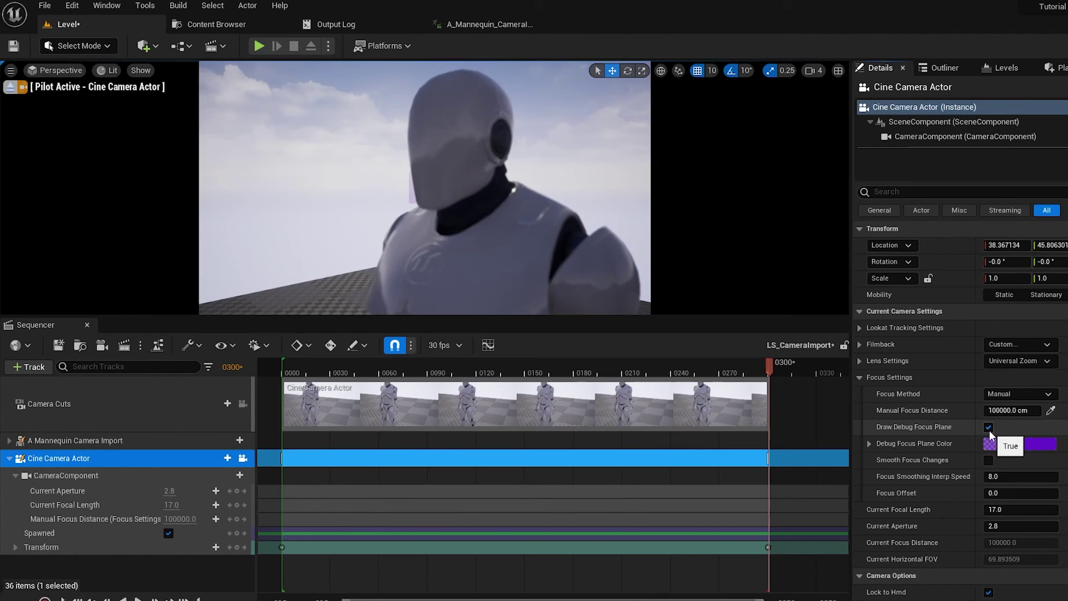
{"action": "mouse_move", "coordinate": [1008, 410]}
{"action": "left_mouse_down"}
{"action": "mouse_move", "coordinate": [955, 410]}
{"action": "mouse_move", "coordinate": [1005, 424]}
{"action": "left_mouse_up"}
{"action": "left_click", "coordinate": [989, 427]}
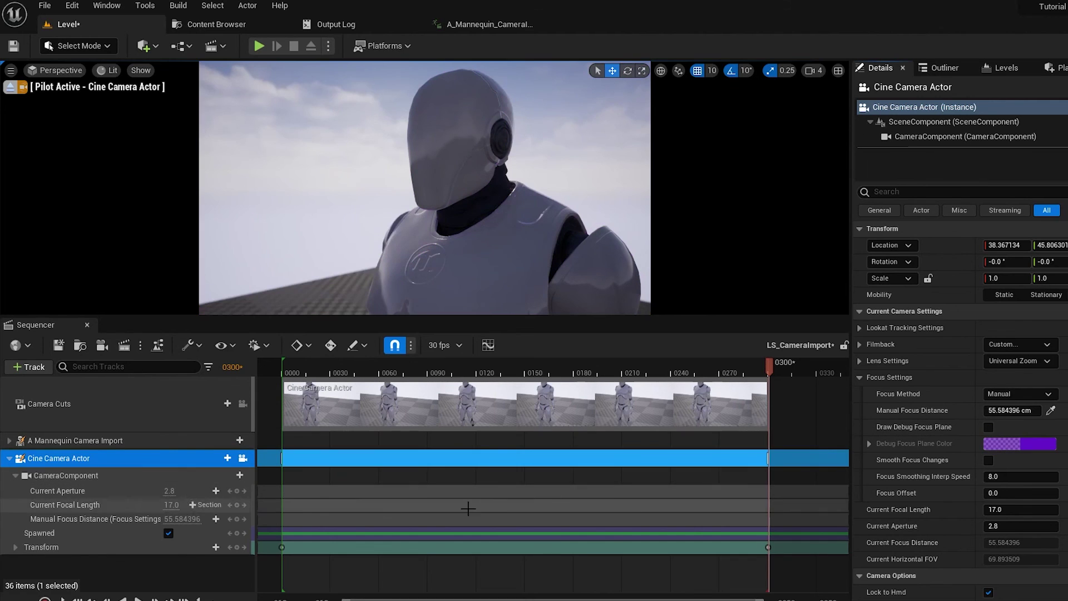
Key the focus, focal length and aperture tracks at frame 300, then scrub back.
{"action": "left_click", "coordinate": [237, 519]}
{"action": "left_click", "coordinate": [237, 504]}
{"action": "left_click", "coordinate": [236, 491]}
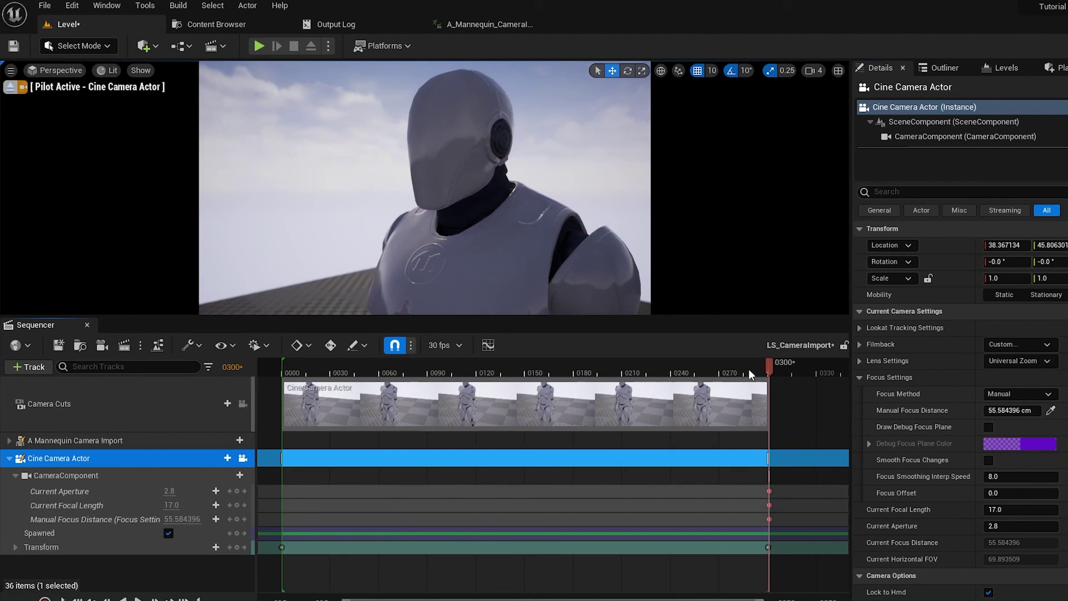
{"action": "mouse_move", "coordinate": [748, 369]}
{"action": "left_mouse_down"}
{"action": "mouse_move", "coordinate": [300, 364]}
{"action": "mouse_move", "coordinate": [661, 357]}
{"action": "mouse_move", "coordinate": [762, 371]}
{"action": "left_mouse_up"}
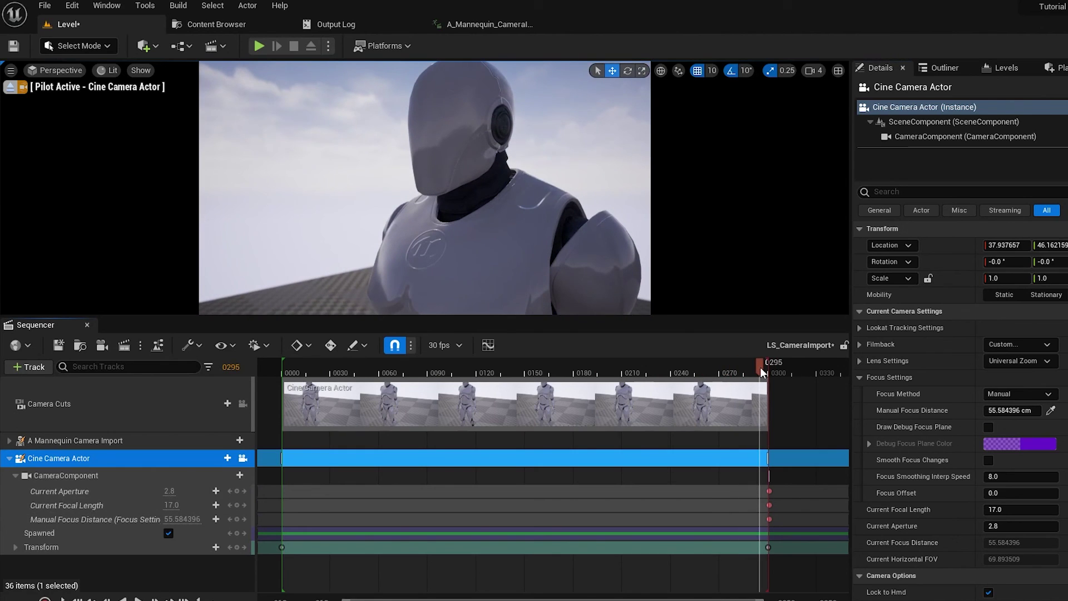